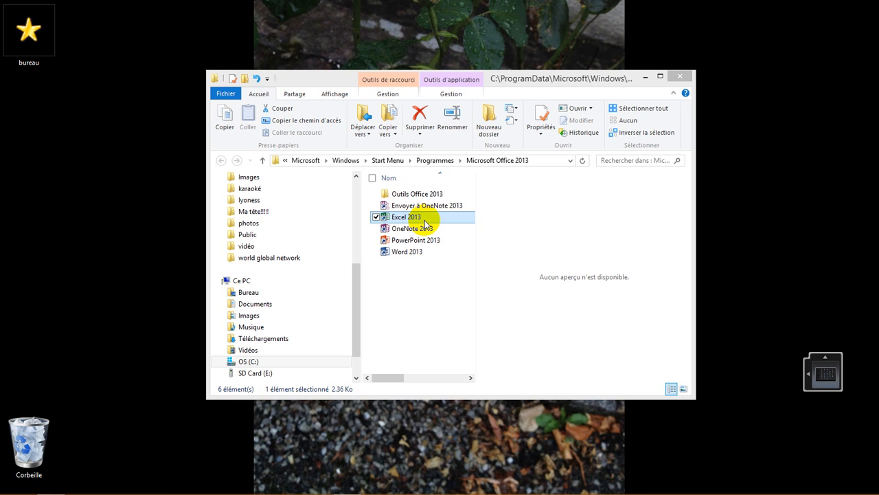
# Start Excel 2013 and list the online templates for the suggested search Budgets
pyautogui.doubleClick(425, 220)
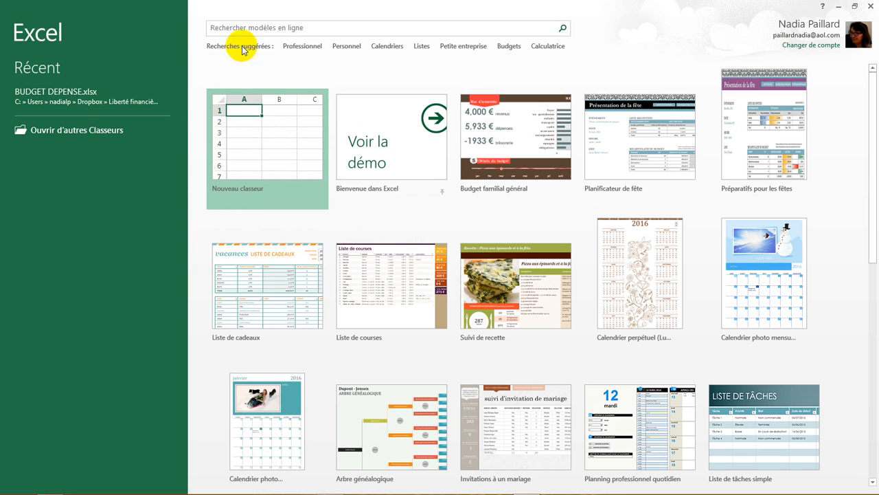
pyautogui.click(280, 30)
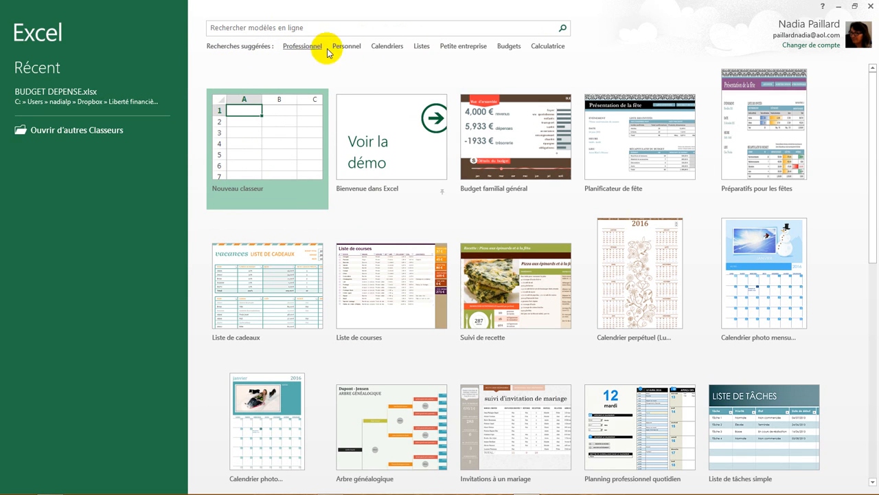
pyautogui.click(512, 50)
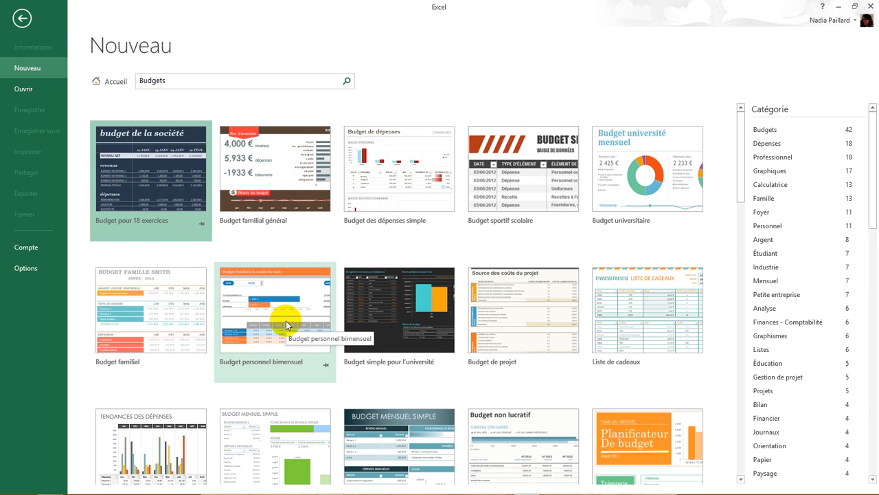
# Create a workbook from the Budget familial général template
pyautogui.click(400, 335)
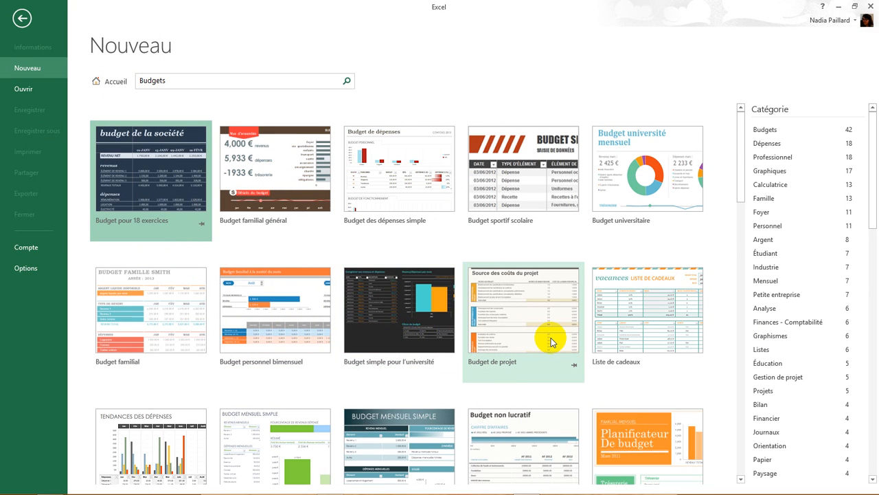
pyautogui.scroll(-3, 551, 342)
pyautogui.scroll(3, 549, 339)
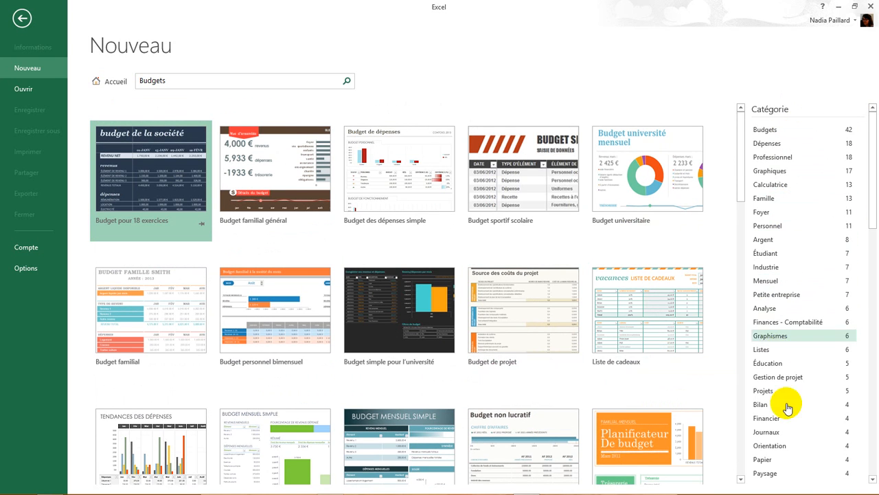
pyautogui.click(261, 177)
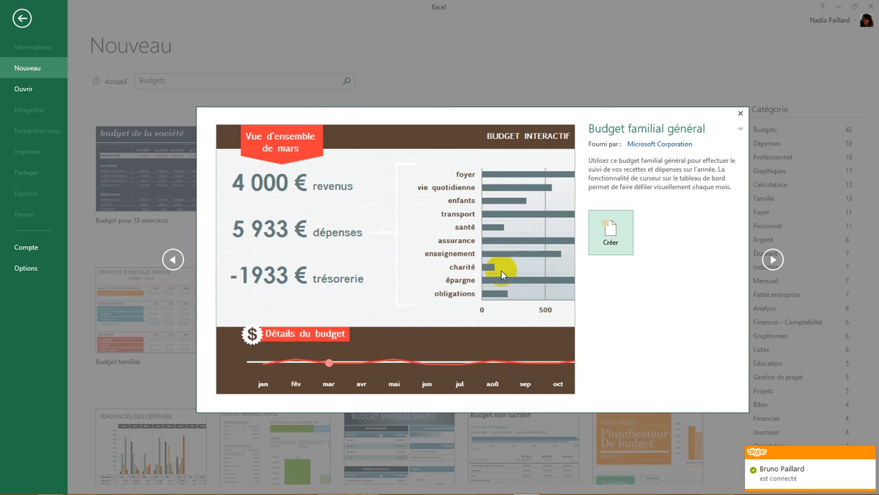
pyautogui.click(610, 231)
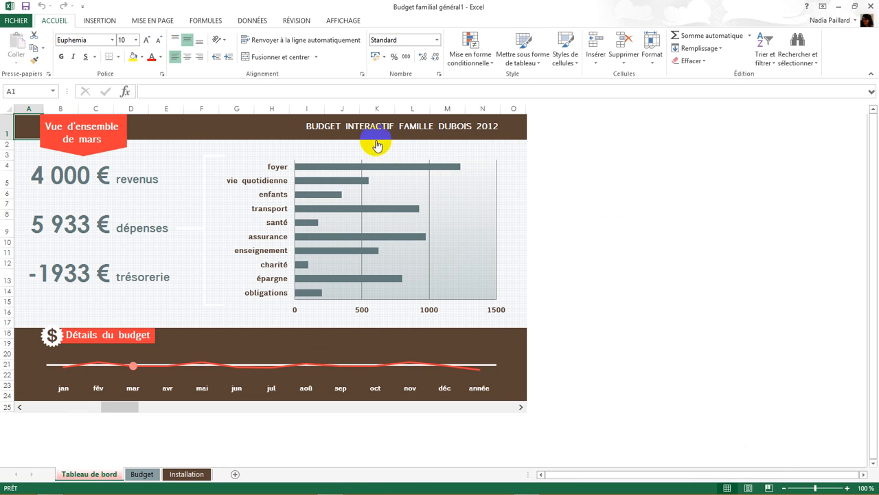
# Follow the dashboard title to the Installation sheet, select the family name and year in the title cell B1, and return to the dashboard
pyautogui.click(456, 128)
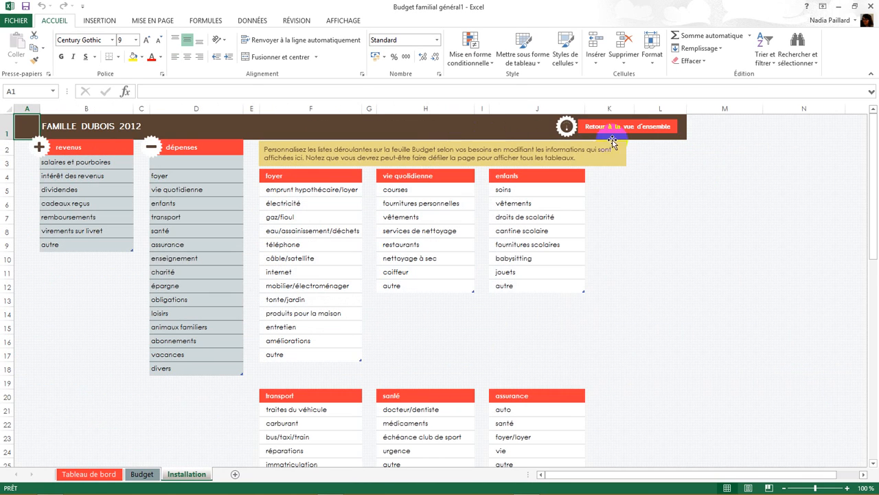
pyautogui.click(103, 137)
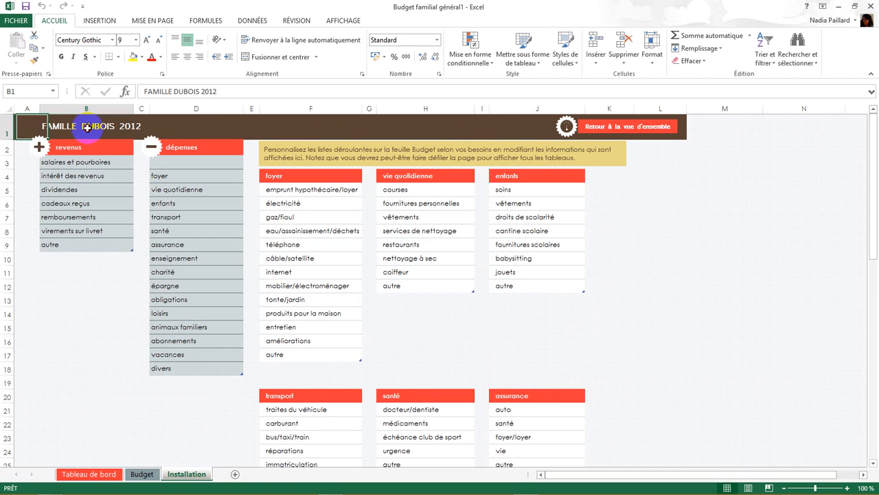
pyautogui.doubleClick(176, 91)
pyautogui.moveTo(223, 91); pyautogui.dragTo(176, 91)
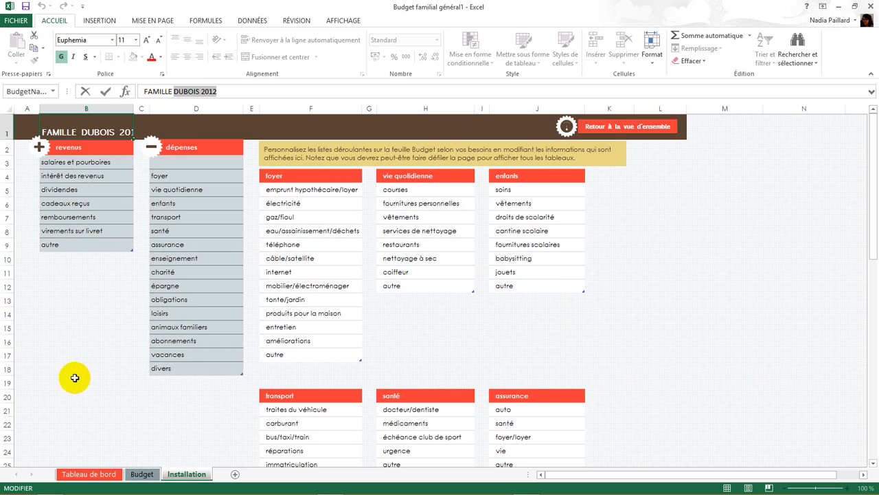
pyautogui.click(93, 478)
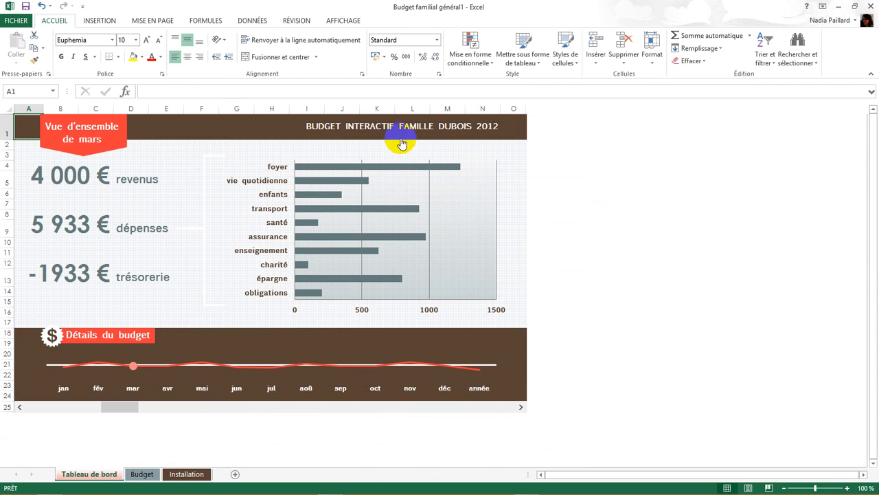
pyautogui.click(441, 126)
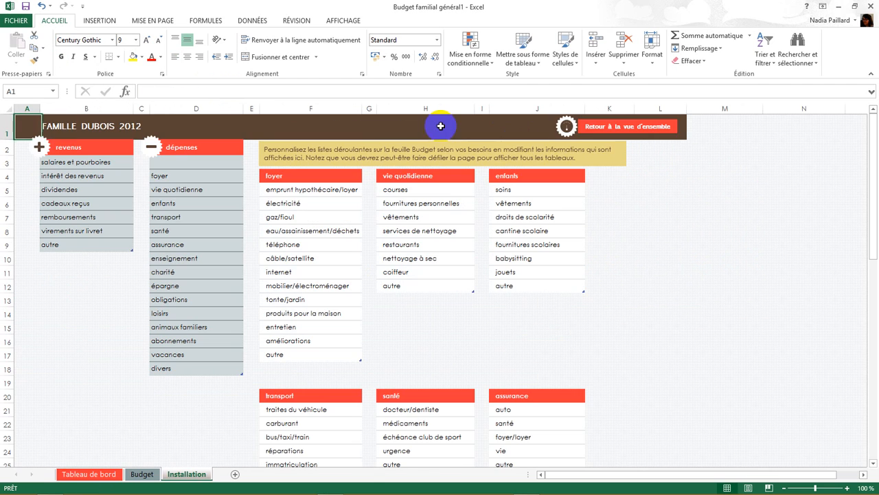
pyautogui.click(625, 131)
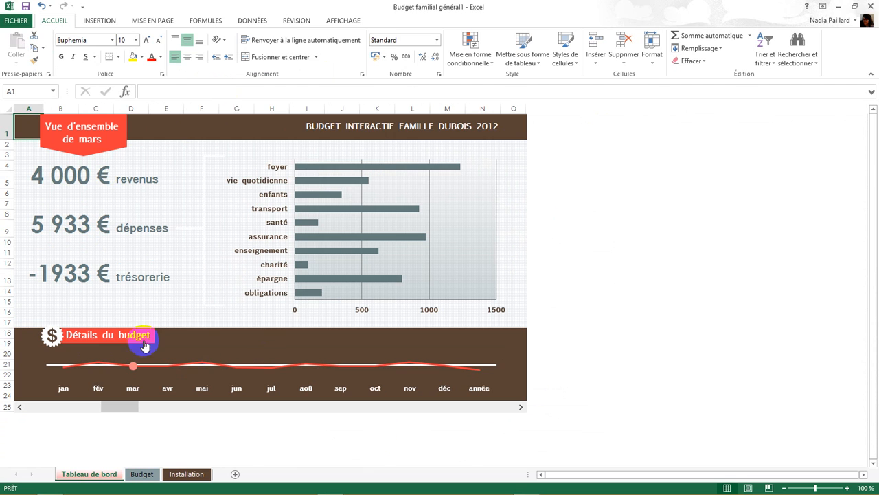
# Open the budget details from the dashboard and set the Solde de départ to 590
pyautogui.click(113, 350)
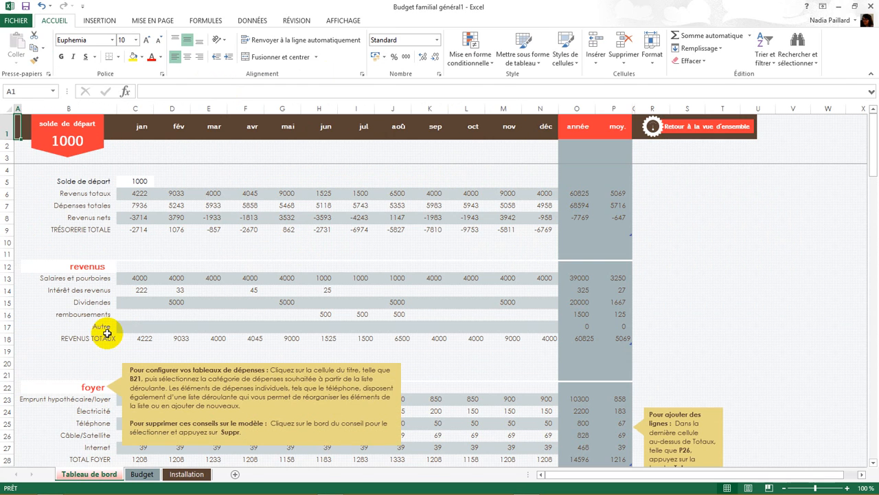
pyautogui.click(141, 181)
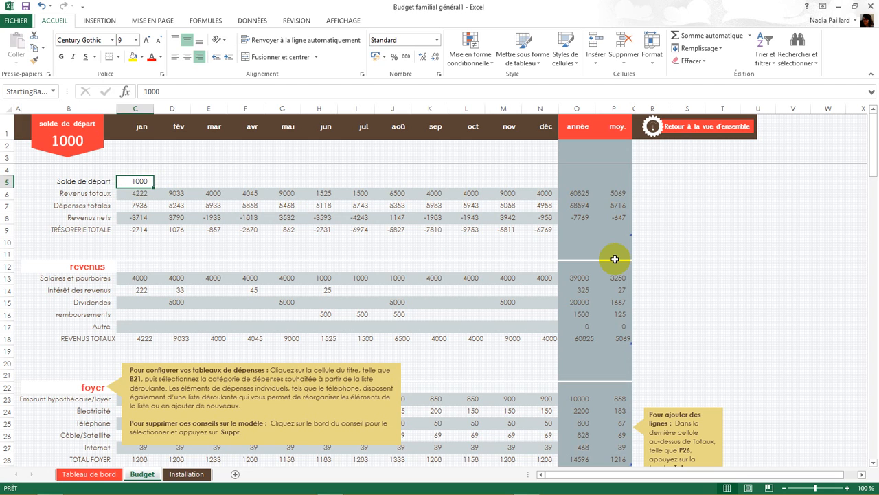
pyautogui.write('590')
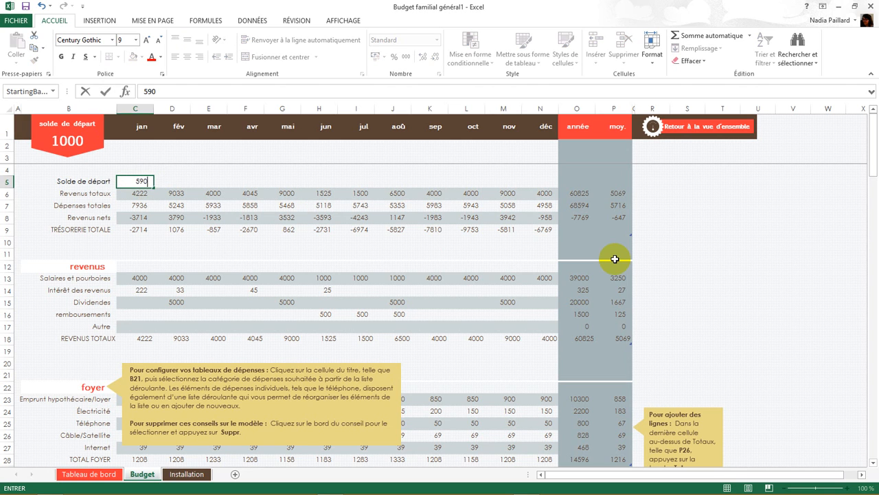
pyautogui.press('Return')
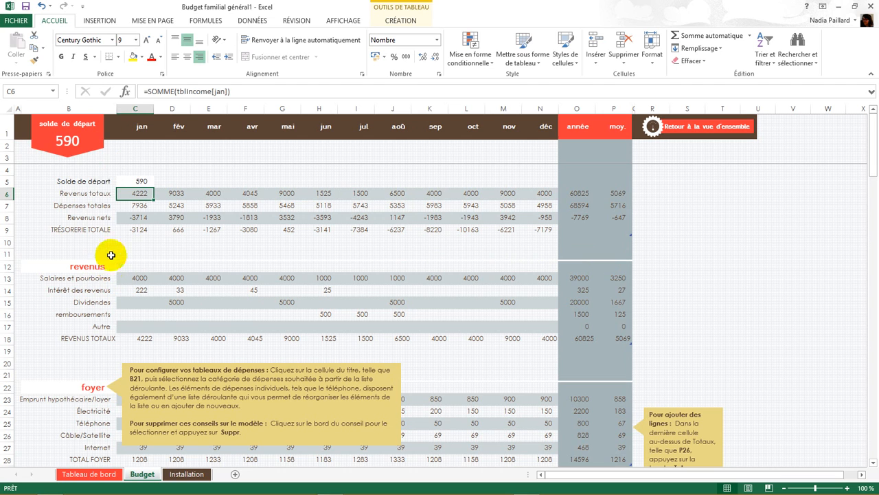
# Clear all sample income amounts from January to December in the revenus table, cells C13 to N17
pyautogui.click(134, 204)
pyautogui.click(140, 219)
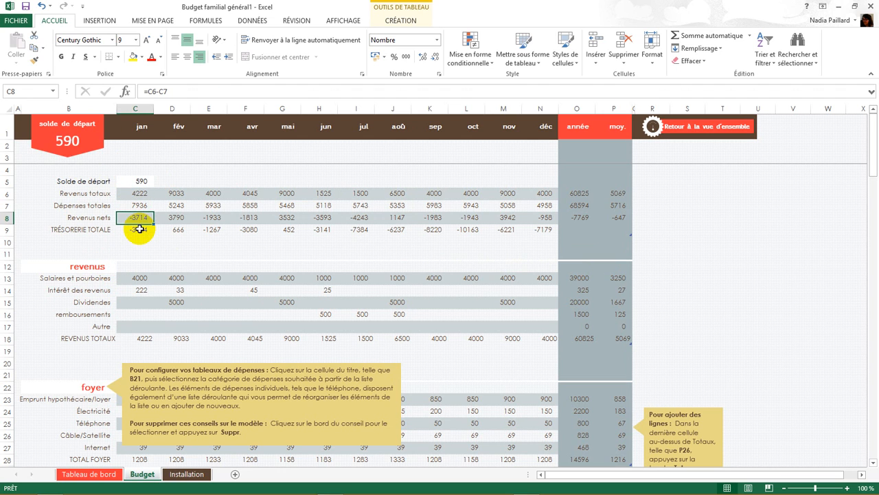
pyautogui.click(137, 230)
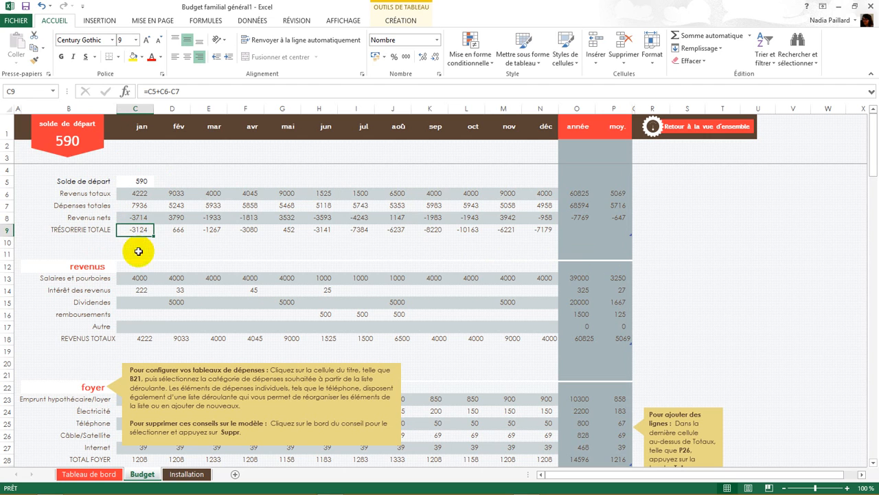
pyautogui.click(85, 268)
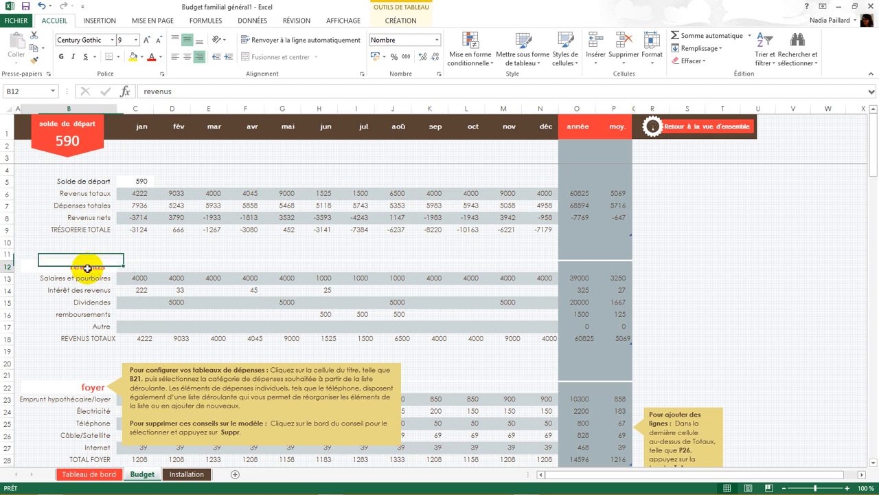
pyautogui.click(131, 278)
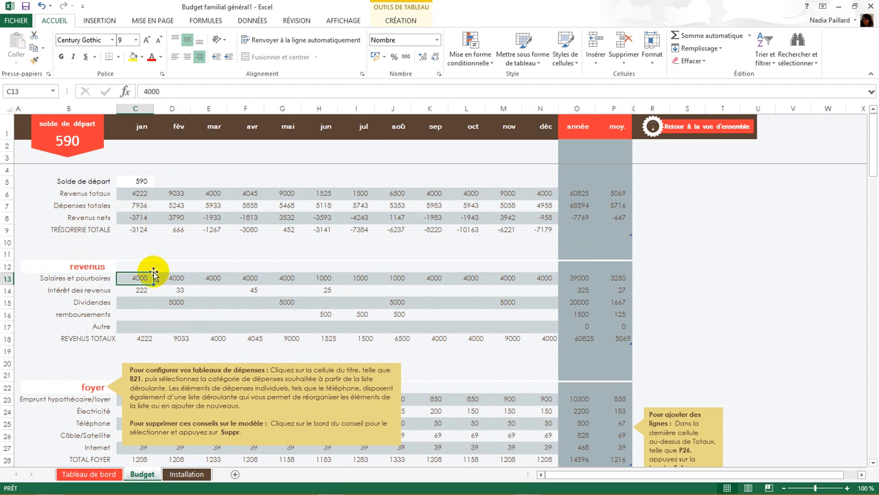
pyautogui.moveTo(141, 279); pyautogui.dragTo(548, 321)
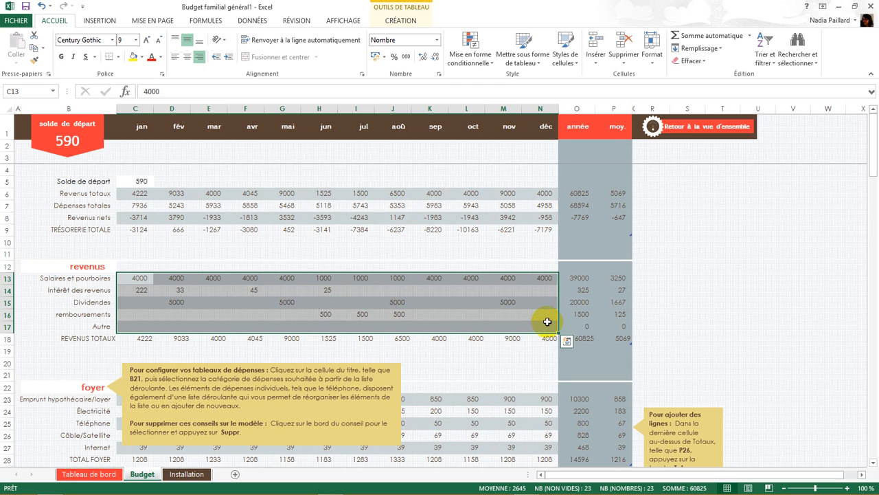
pyautogui.press('Delete')
pyautogui.click(436, 302)
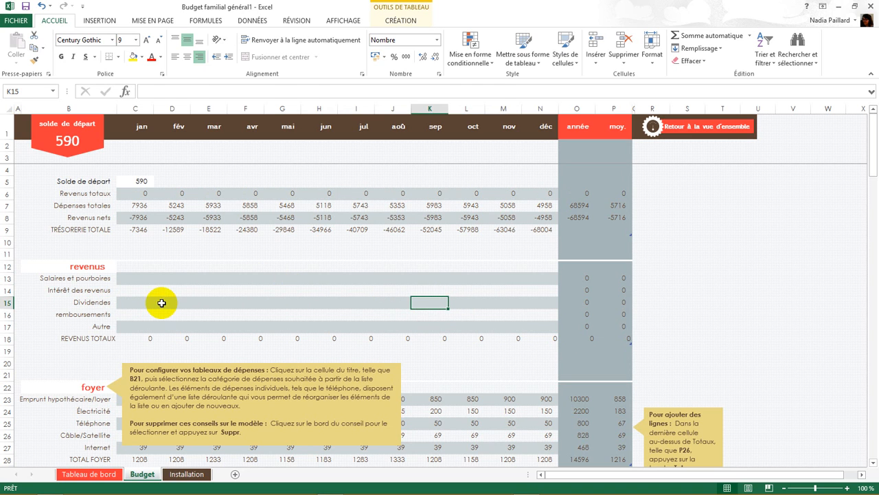
# Enter 25000 as the January amount for Salaires et pourboires in the revenus table
pyautogui.click(138, 277)
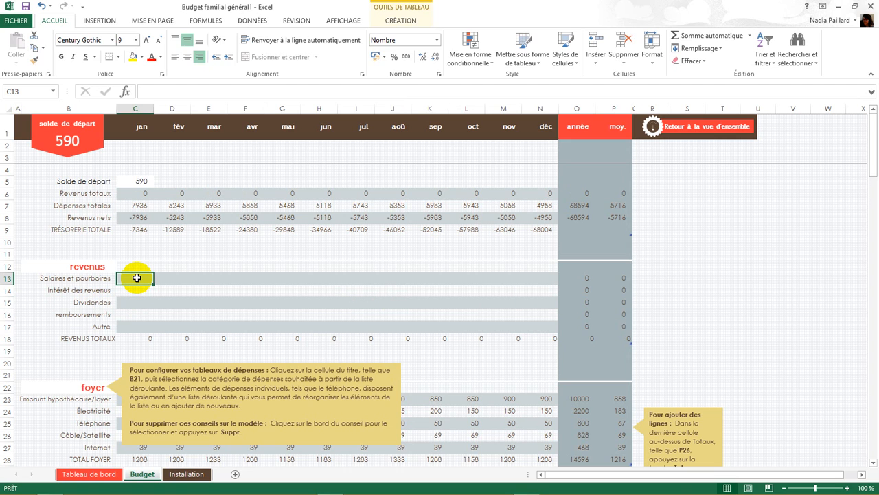
pyautogui.write('25000')
pyautogui.press('Return')
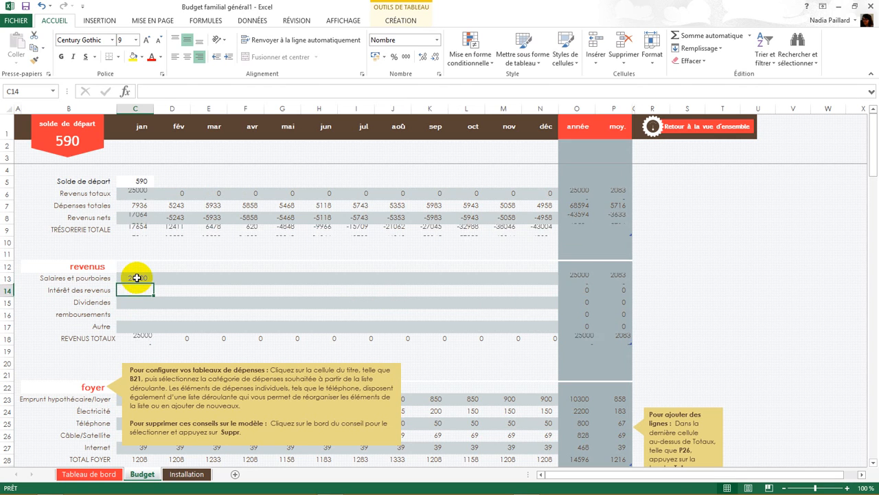
pyautogui.click(132, 314)
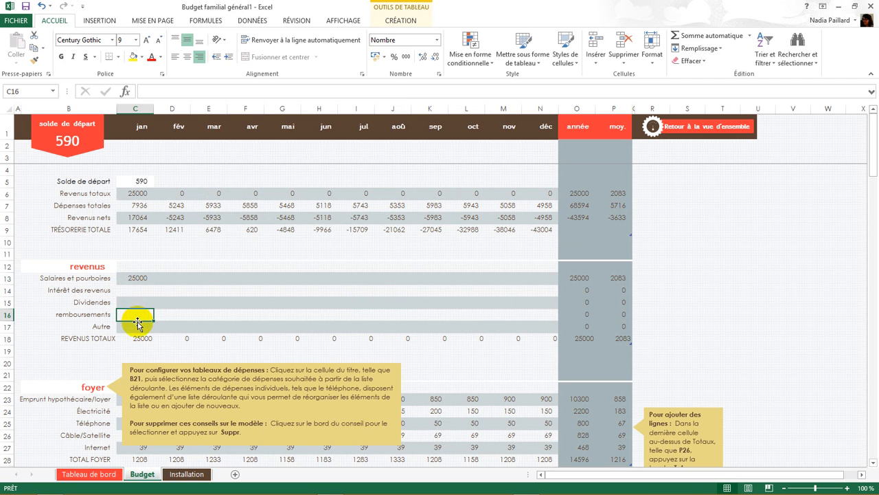
# Change the category title of the foyer expense table in B22 to santé
pyautogui.scroll(-3, 134, 323)
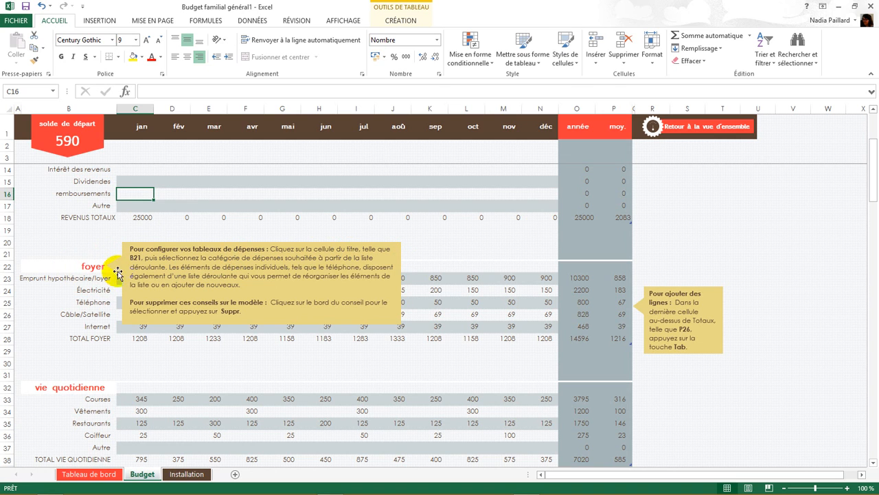
pyautogui.click(89, 267)
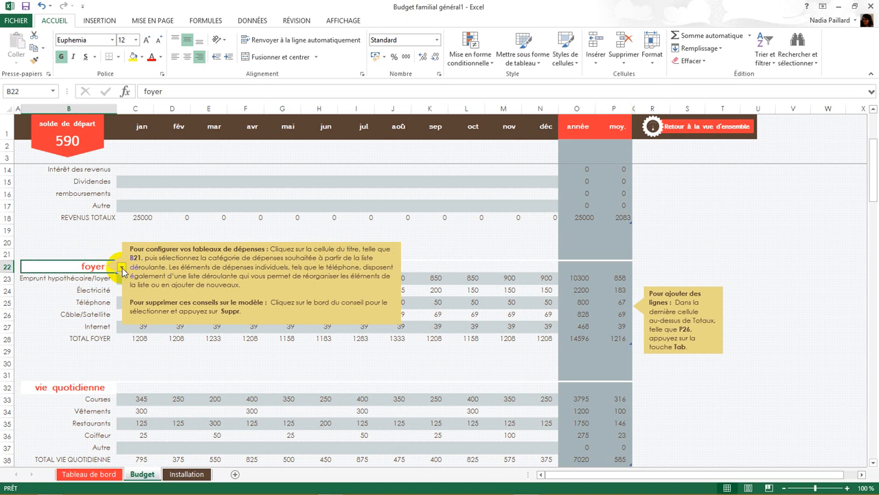
pyautogui.click(122, 268)
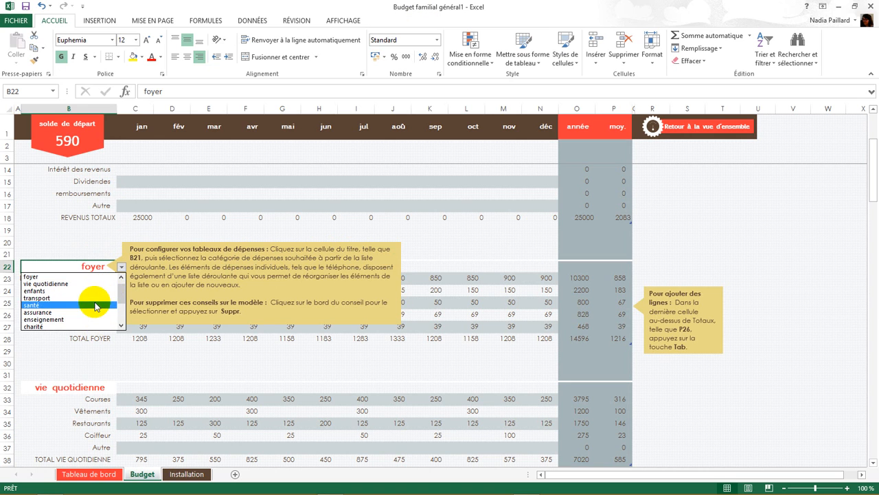
pyautogui.click(92, 305)
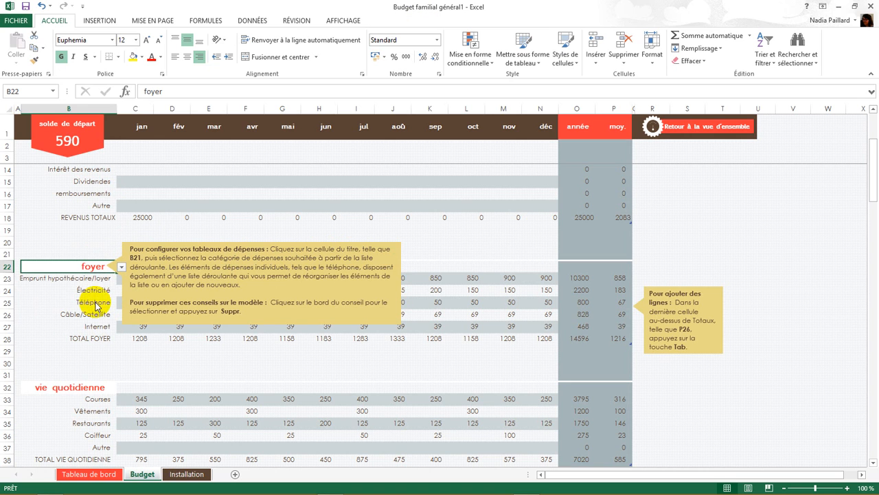
pyautogui.click(122, 267)
pyautogui.click(100, 305)
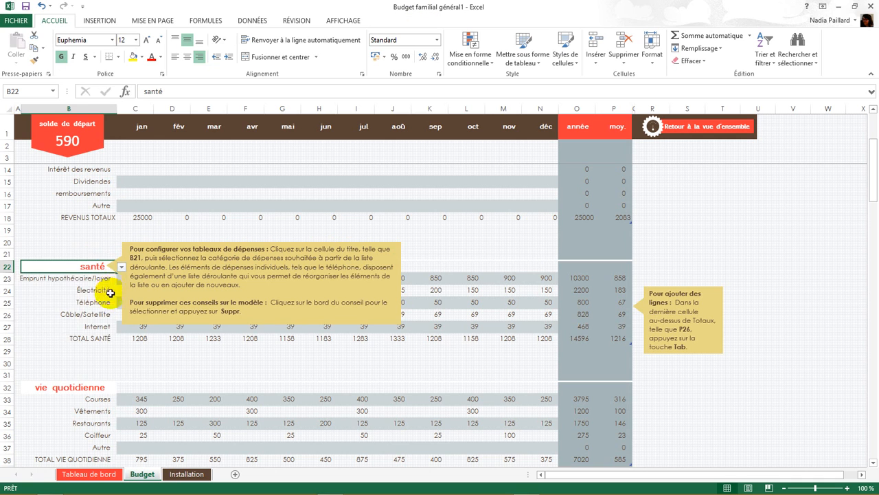
# Switch the category title in B22 to épargne and back to foyer
pyautogui.click(121, 266)
pyautogui.click(122, 280)
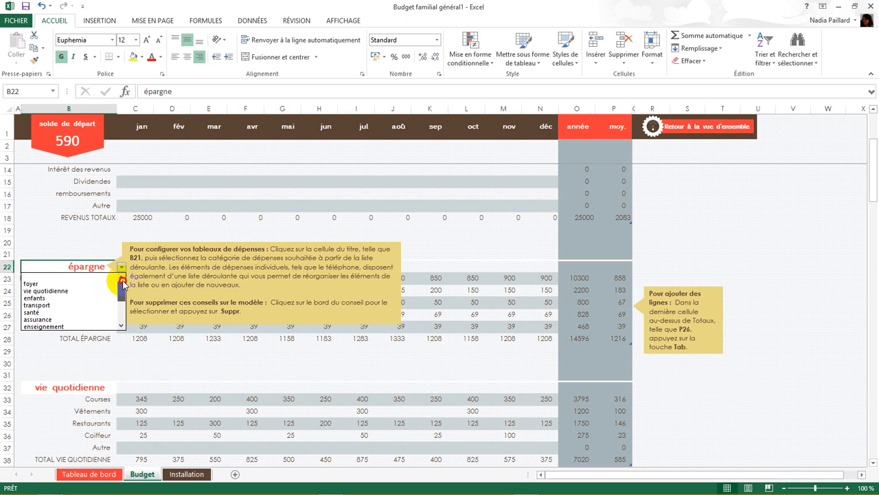
pyautogui.click(89, 283)
# Review the expense tables below foyer and check the category list of the transport title in B52
pyautogui.scroll(-8, 96, 389)
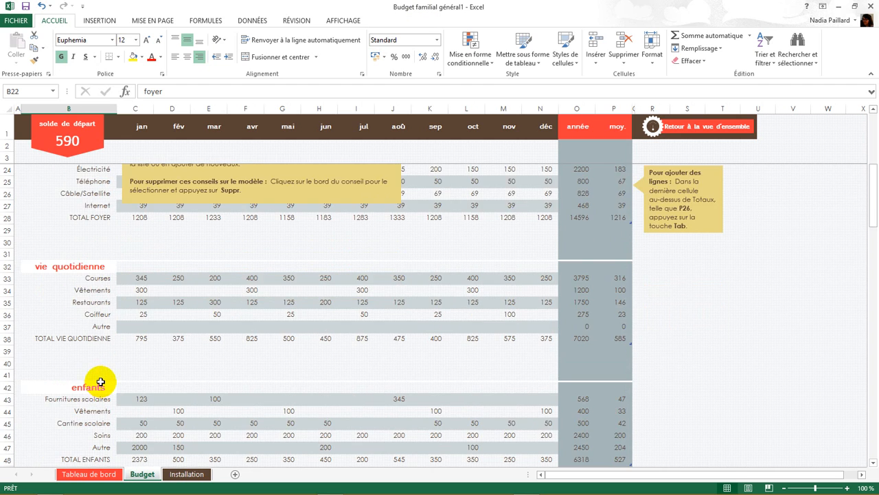
pyautogui.click(110, 328)
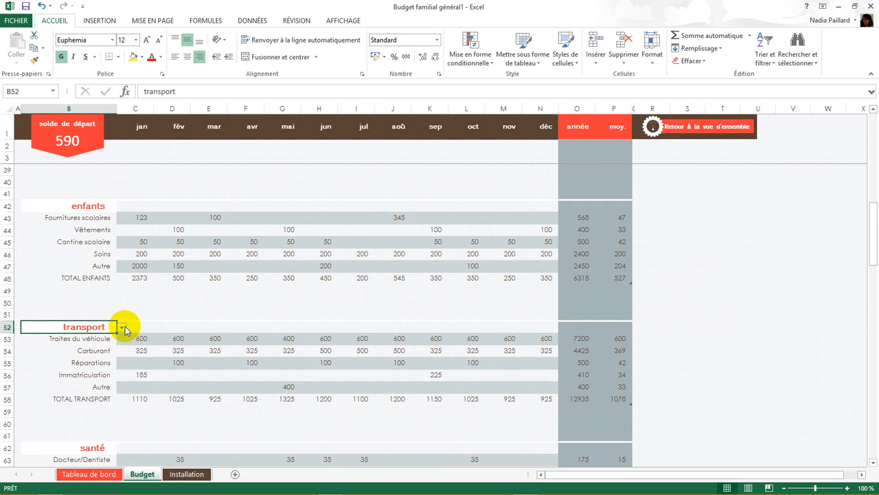
pyautogui.click(122, 328)
pyautogui.click(122, 328)
pyautogui.scroll(-15, 118, 330)
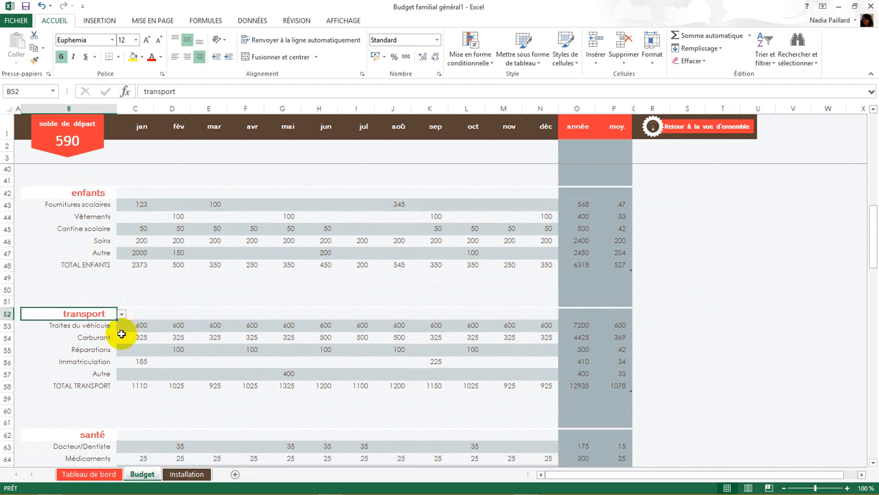
# Review the obligations table and the blank expense tables below it, checking the category list of the empty title in B107
pyautogui.scroll(-3, 121, 334)
pyautogui.scroll(-2, 96, 247)
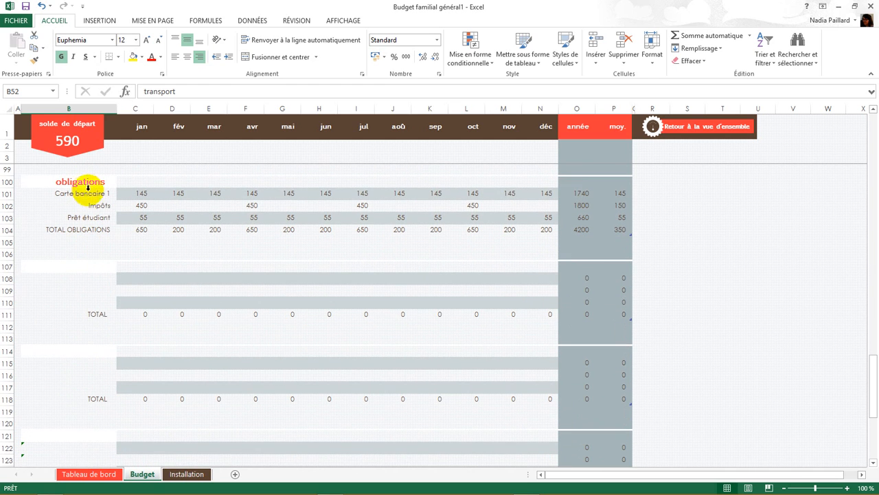
pyautogui.click(78, 270)
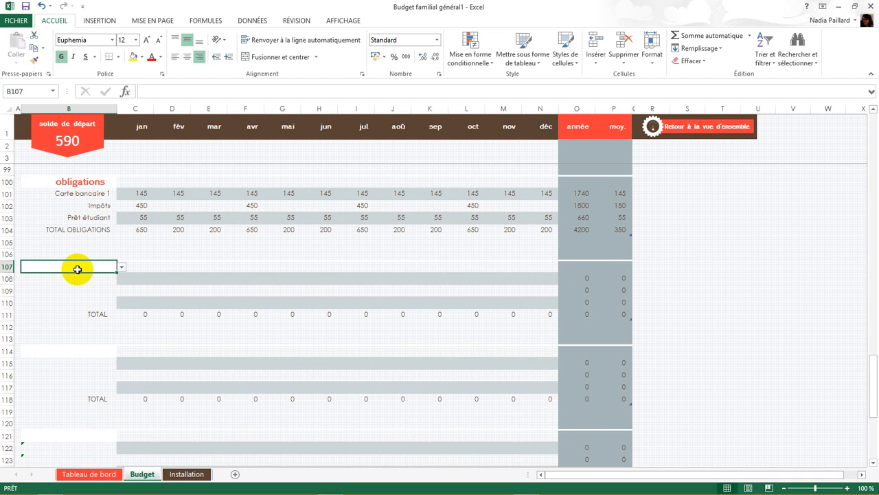
pyautogui.click(121, 267)
pyautogui.click(121, 266)
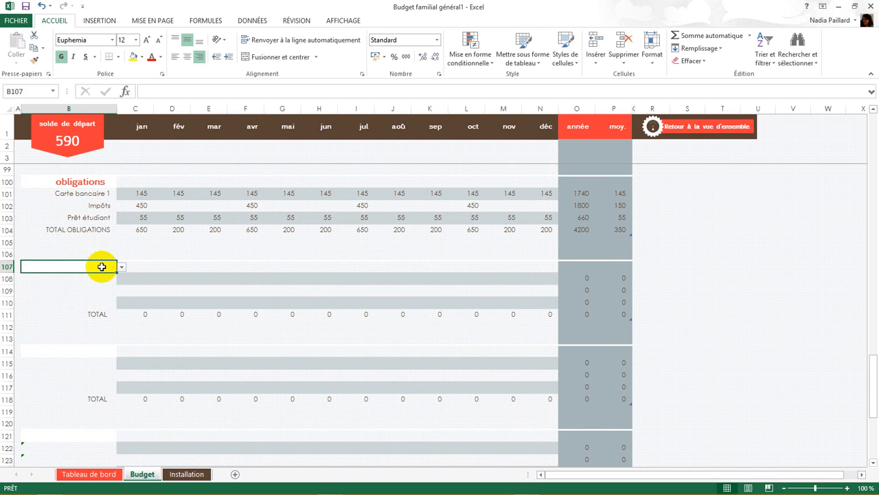
pyautogui.scroll(-3, 101, 267)
pyautogui.scroll(13, 101, 267)
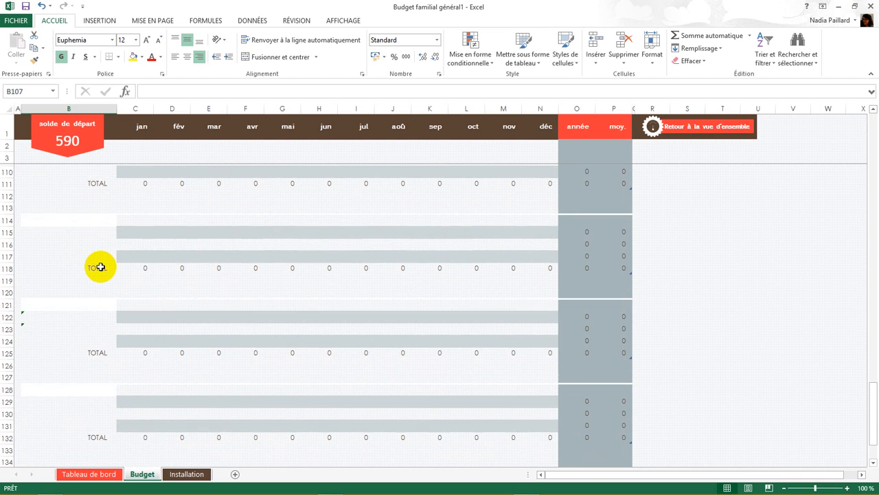
pyautogui.scroll(10, 176, 268)
pyautogui.scroll(10, 171, 270)
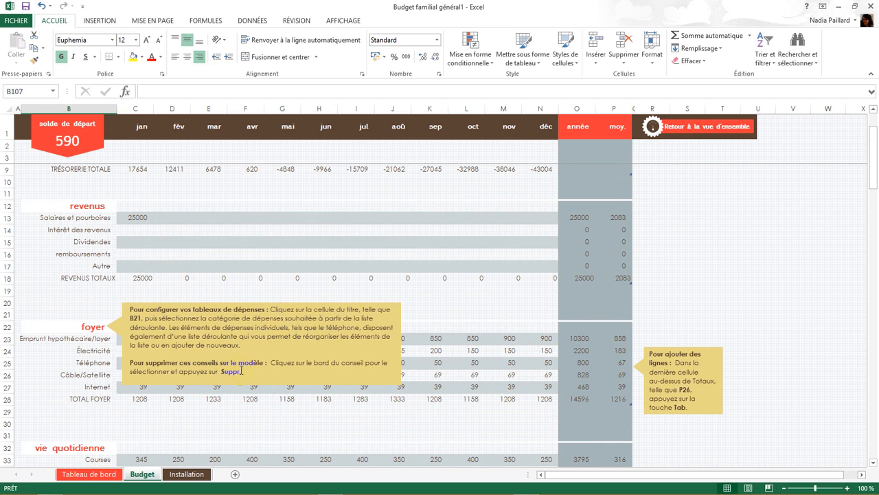
# Delete the tip note about configuring the expense tables that covers the foyer table
pyautogui.click(321, 338)
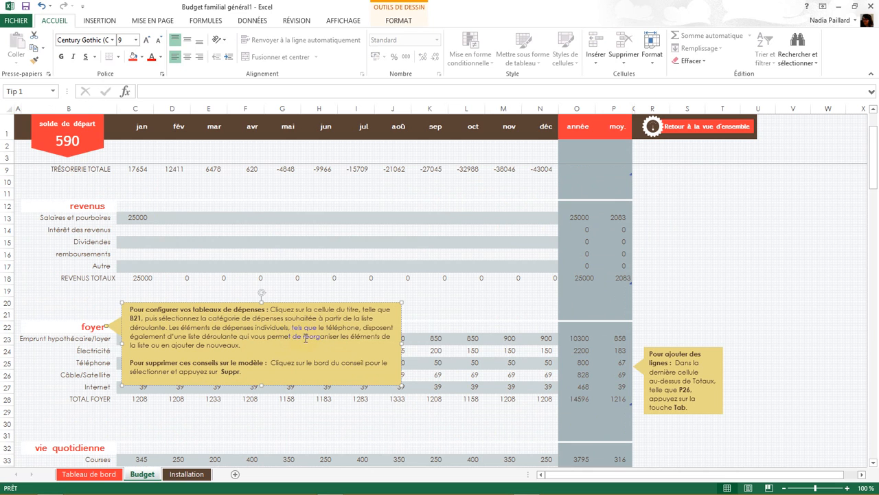
pyautogui.click(402, 333)
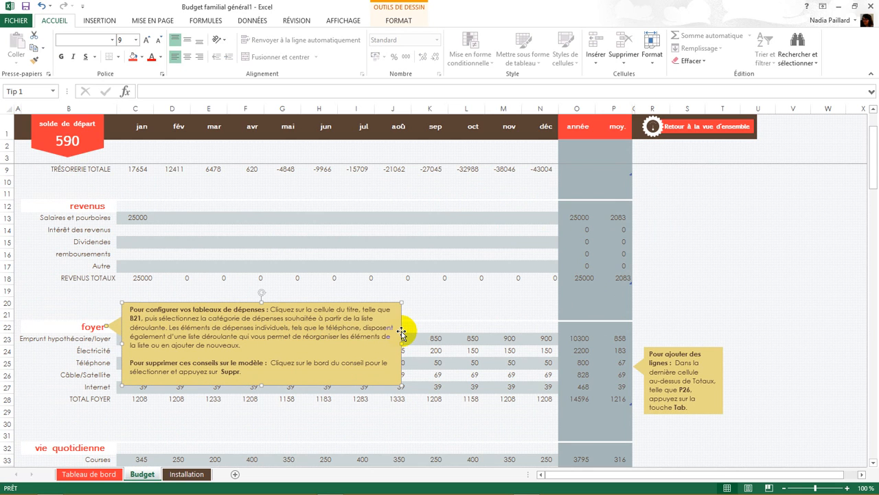
pyautogui.click(369, 350)
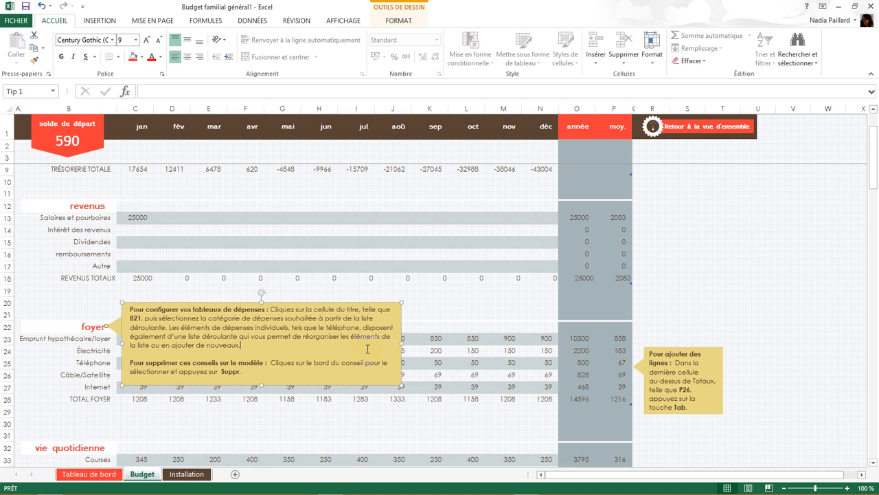
pyautogui.click(401, 332)
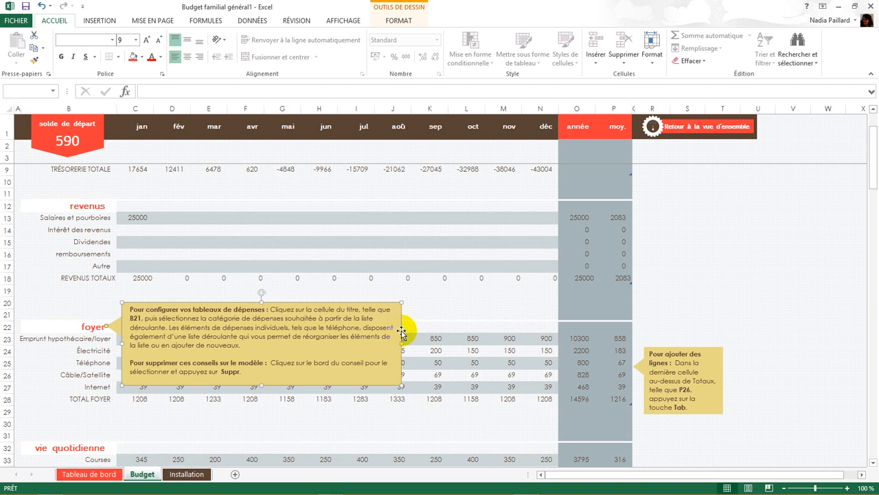
pyautogui.press('Delete')
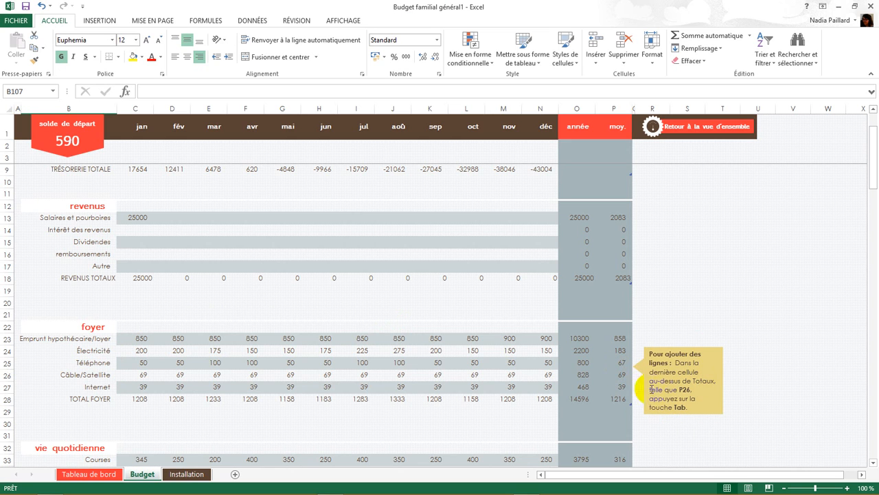
# Add a blank row to the foyer expense table, between Internet and TOTAL FOYER
pyautogui.click(620, 375)
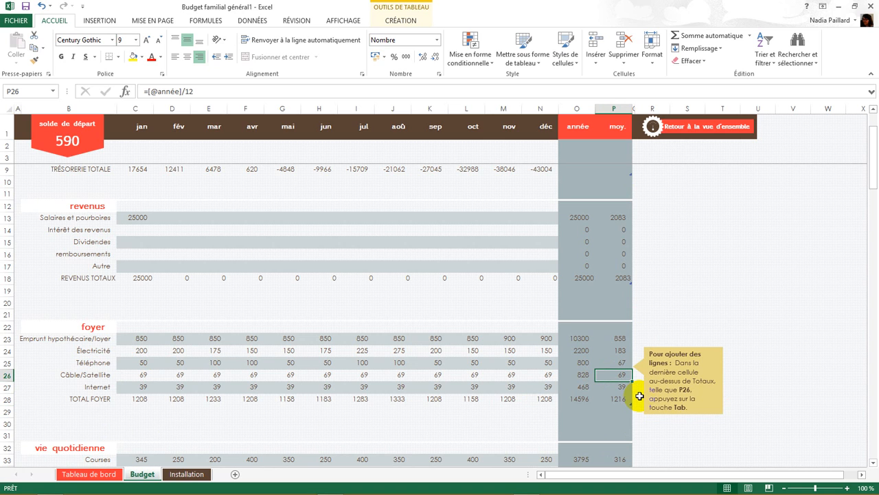
pyautogui.press('Tab')
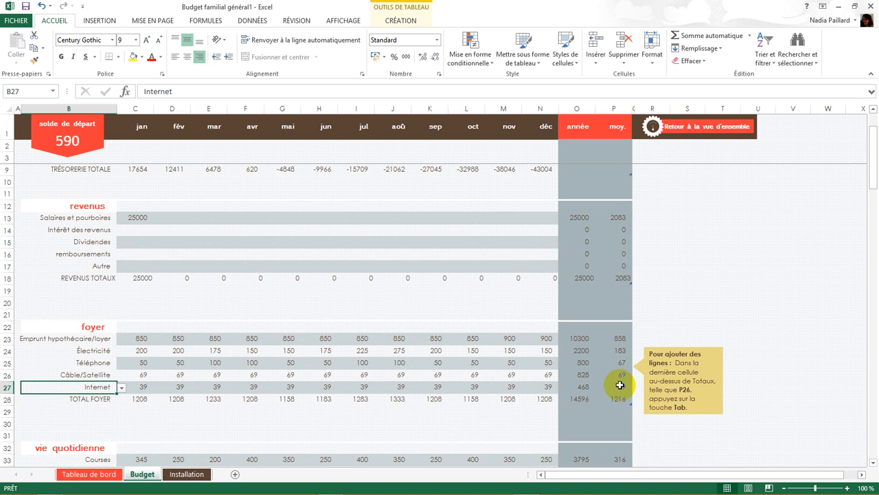
pyautogui.click(620, 387)
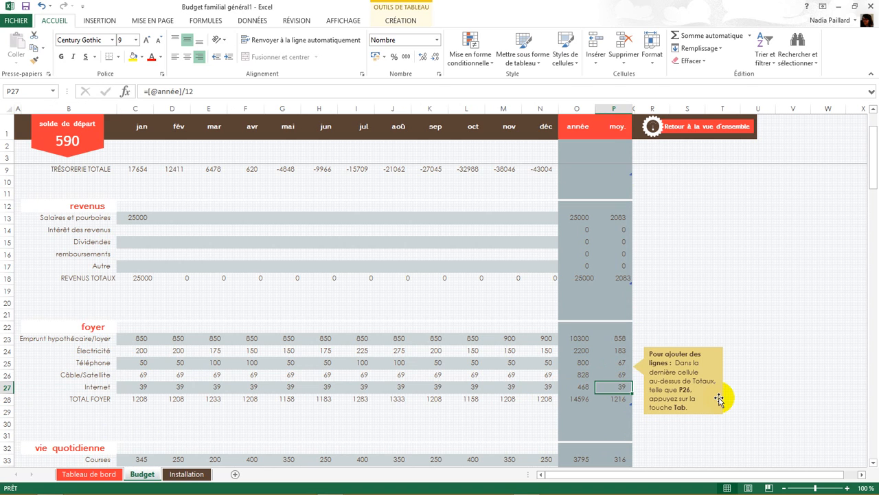
pyautogui.press('Tab')
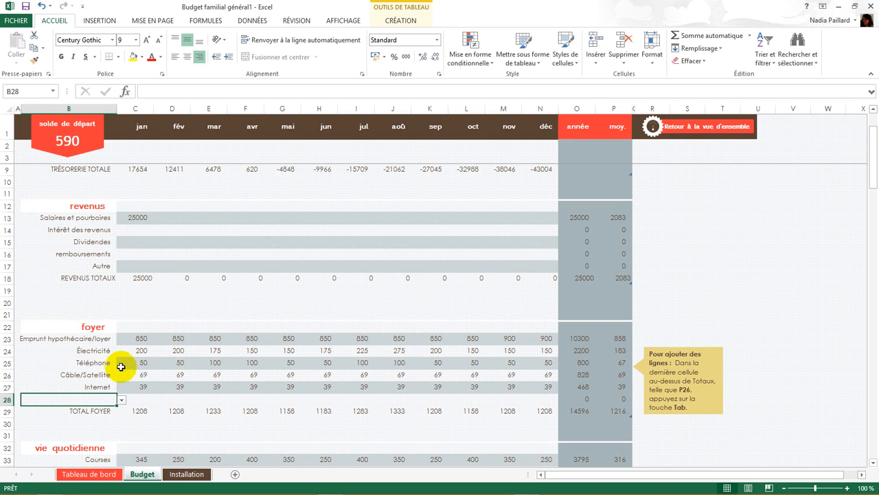
# Check the expense items offered for the blank foyer row in B28 and look over the surrounding tables
pyautogui.click(123, 401)
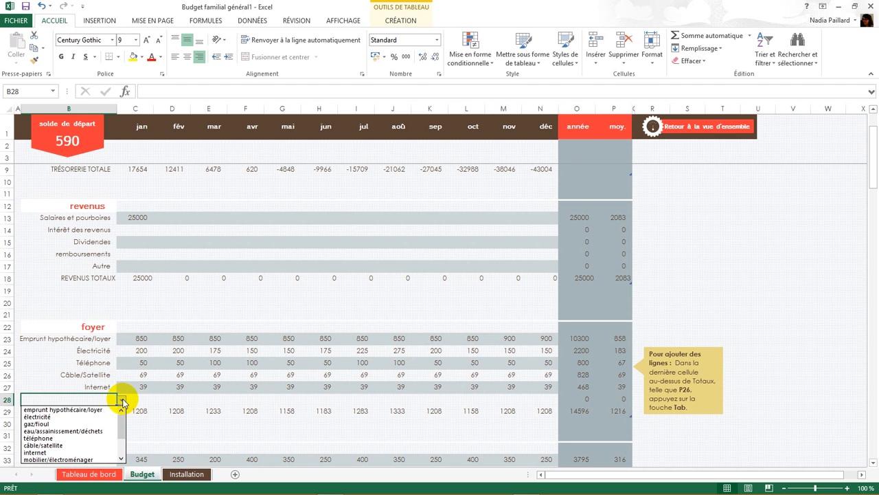
pyautogui.moveTo(122, 421)
pyautogui.mouseDown()
pyautogui.moveTo(123, 445)
pyautogui.moveTo(122, 417)
pyautogui.mouseUp()
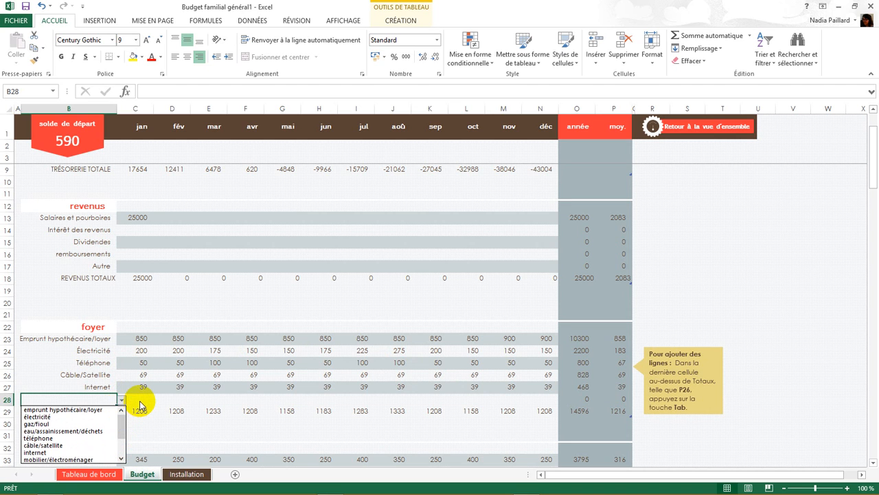
pyautogui.click(141, 402)
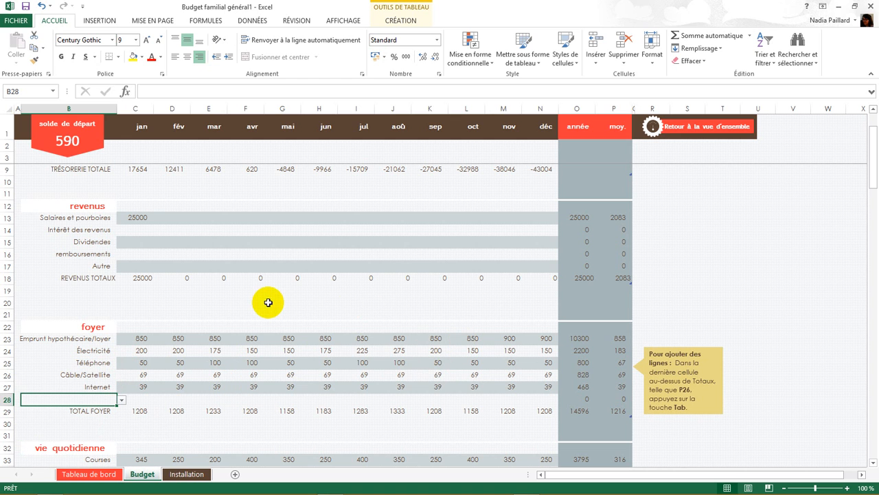
pyautogui.scroll(-5, 266, 301)
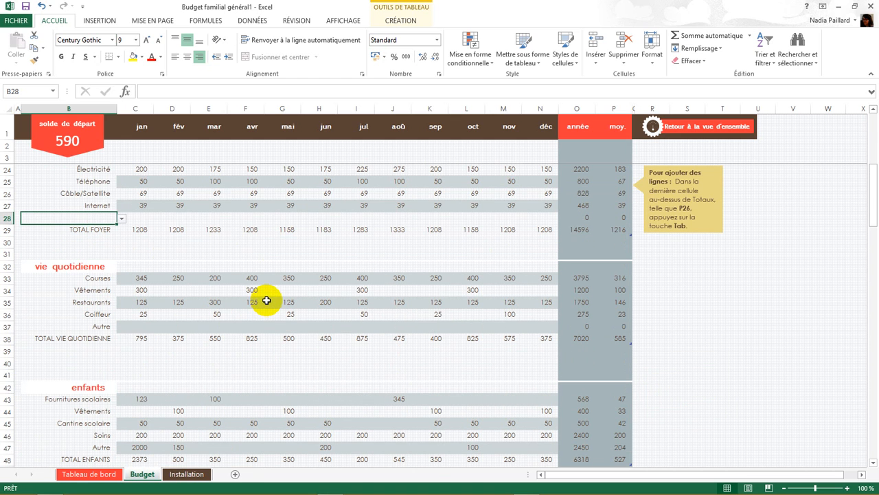
pyautogui.scroll(-3, 266, 300)
pyautogui.scroll(8, 268, 303)
pyautogui.scroll(2, 267, 303)
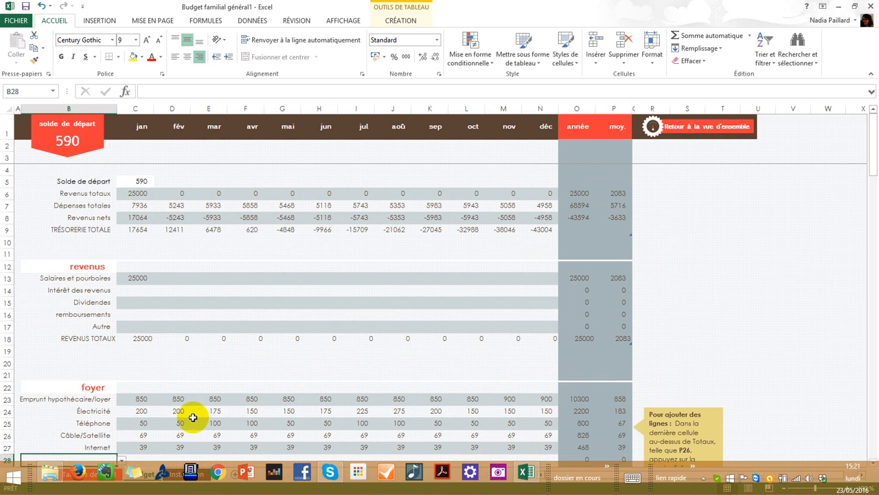
# On the Installation sheet, add a blank row below autre in the foyer item list
pyautogui.click(188, 474)
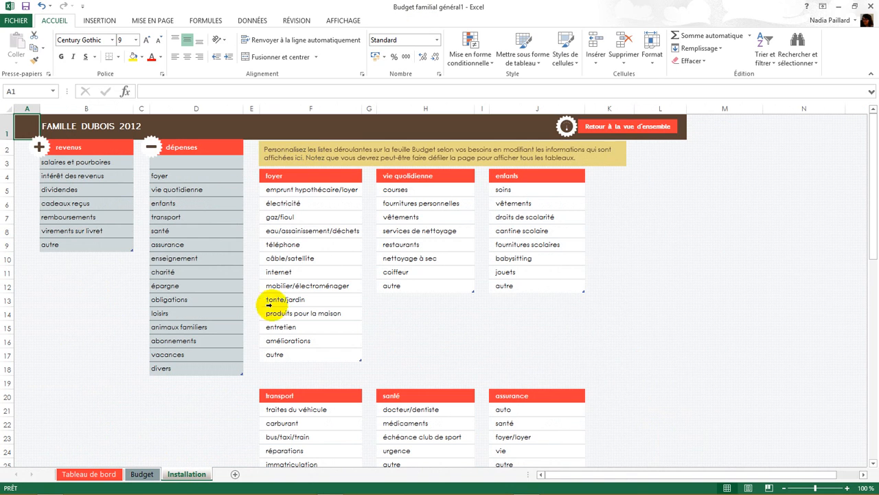
pyautogui.click(302, 356)
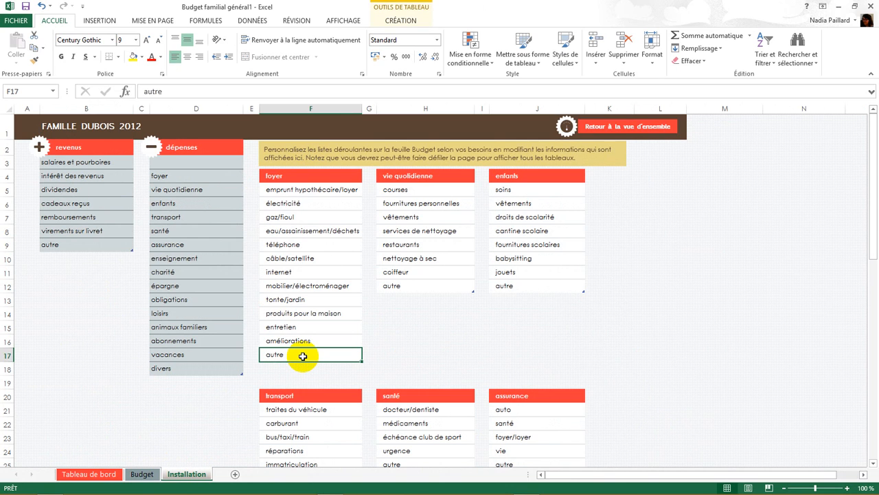
pyautogui.press('Tab')
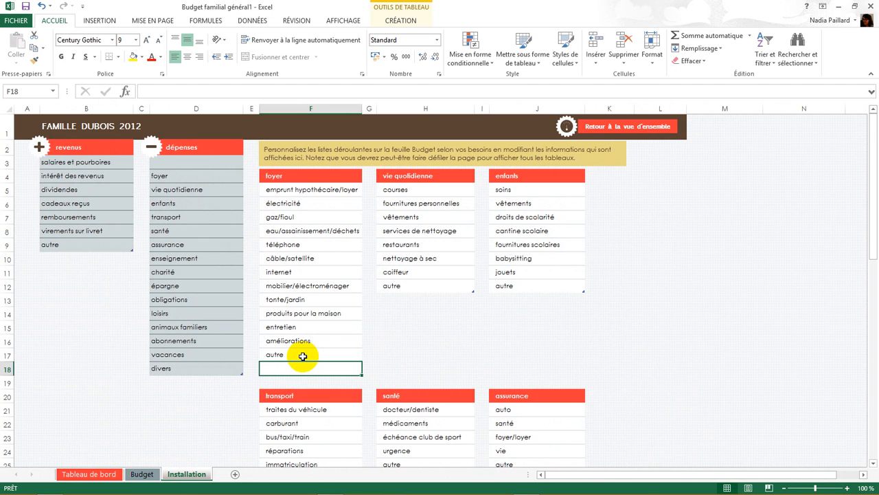
# Extend the vie quotidienne item list below autre and enter a person's first name in H13
pyautogui.click(429, 283)
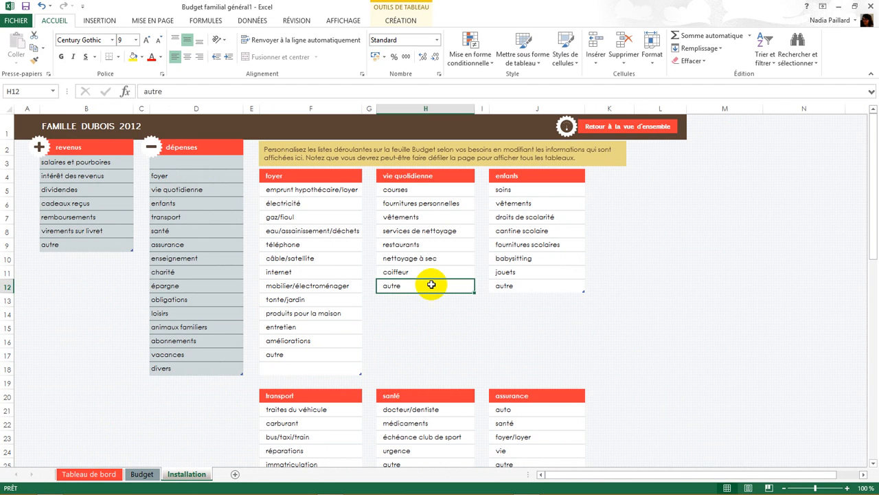
pyautogui.press('Tab')
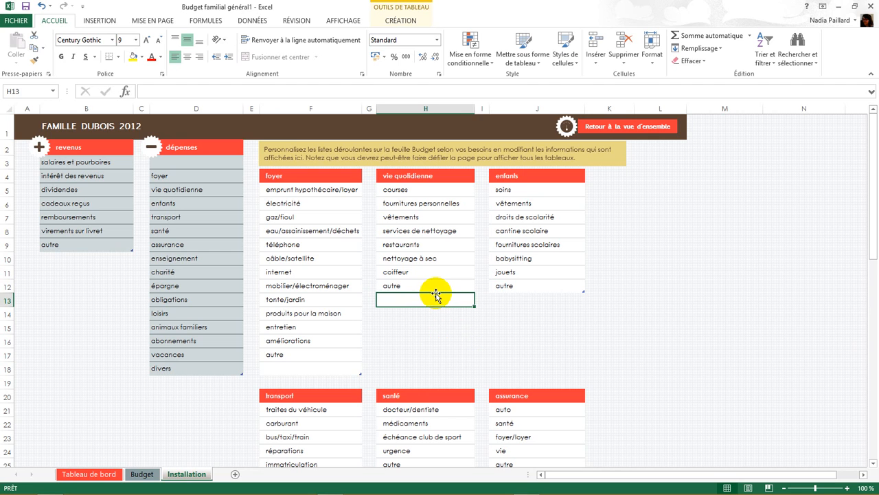
pyautogui.write('na')
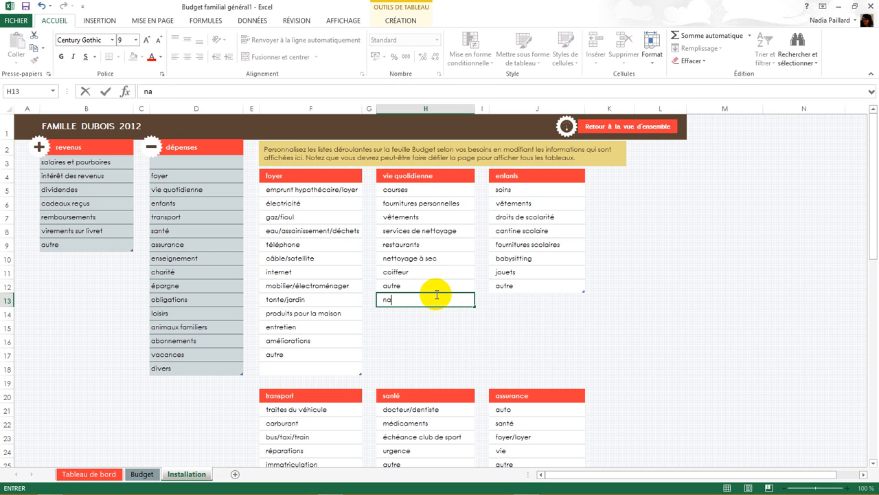
pyautogui.write('Nadia')
pyautogui.press('Return')
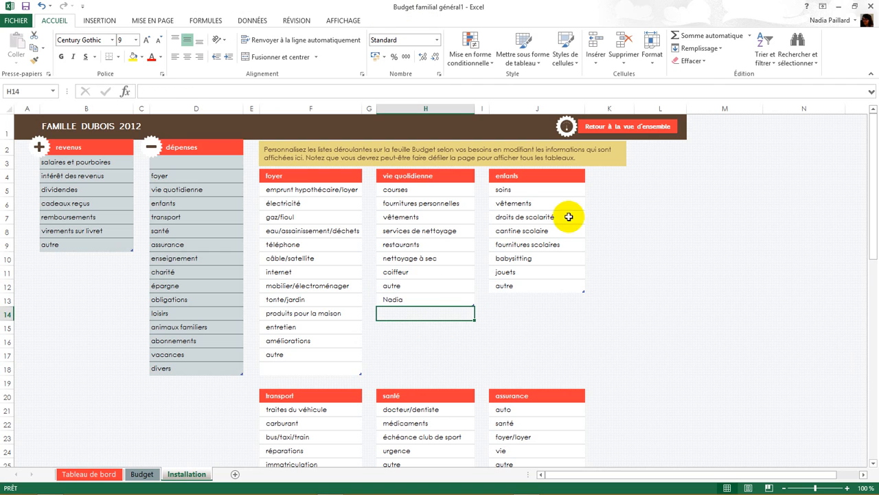
# Return to the Budget sheet and check the item list of the blank foyer row in B28
pyautogui.click(142, 474)
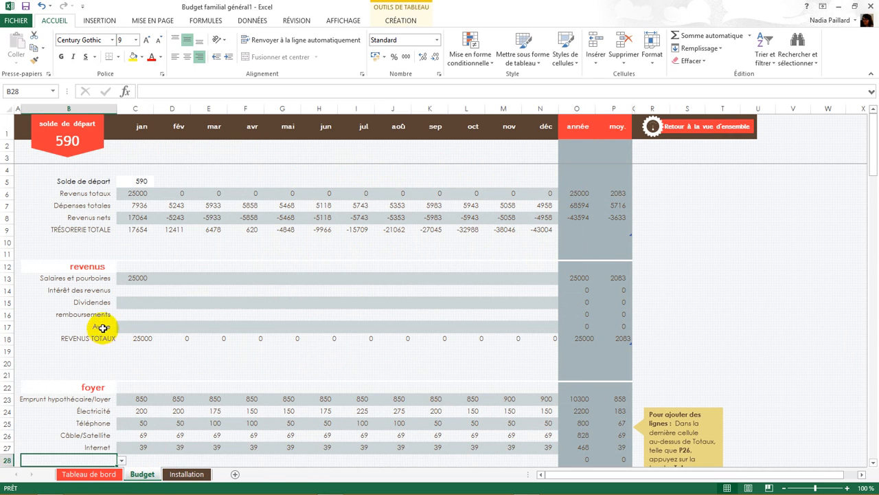
pyautogui.scroll(-3, 419, 405)
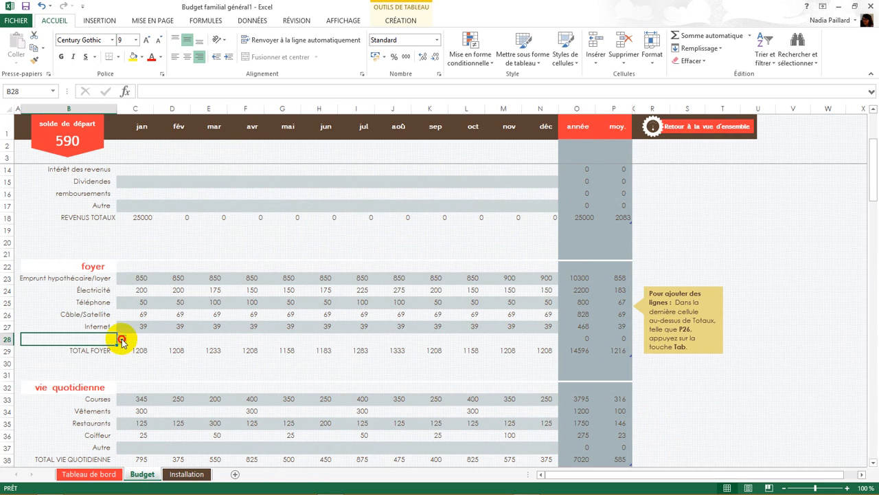
pyautogui.click(121, 340)
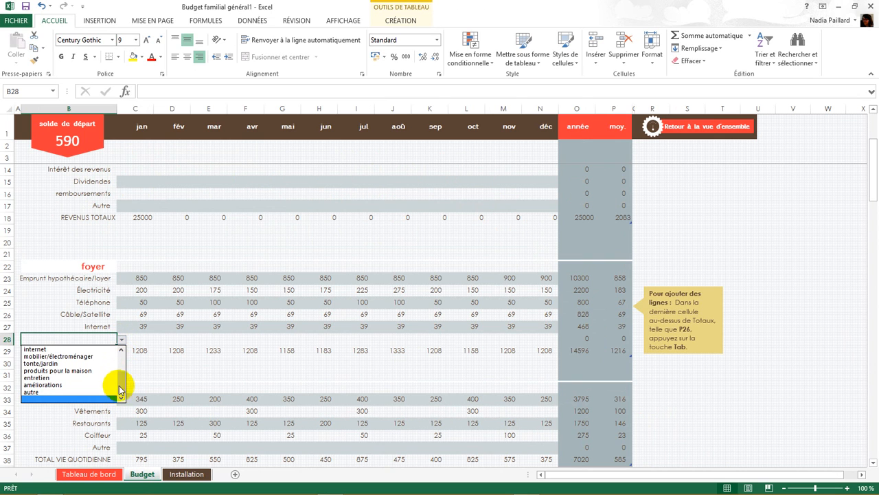
pyautogui.click(139, 363)
pyautogui.scroll(-3, 131, 376)
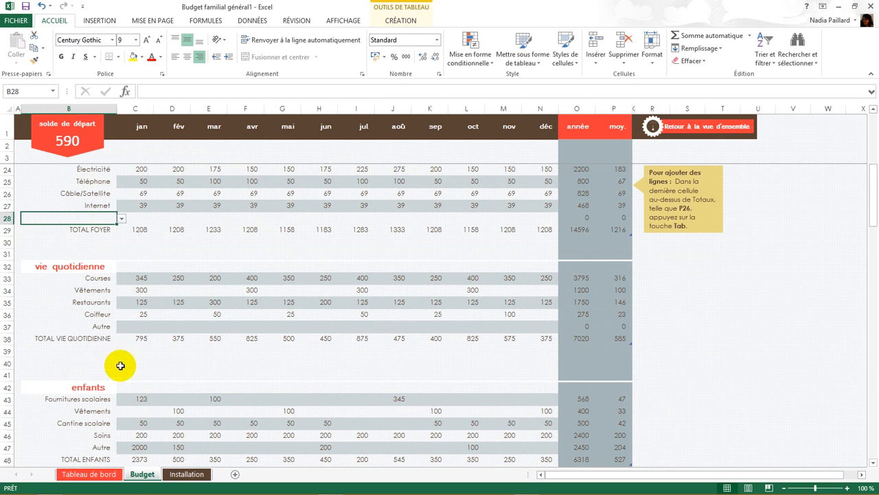
# Replace the Autre item in B37 of vie quotidienne with the custom first-name item, and check it against the Installation sheet's lists
pyautogui.click(110, 326)
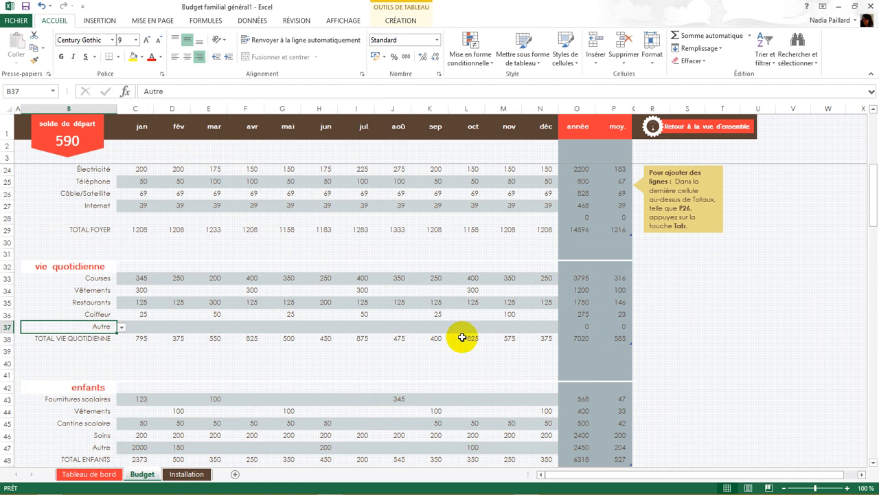
pyautogui.click(121, 328)
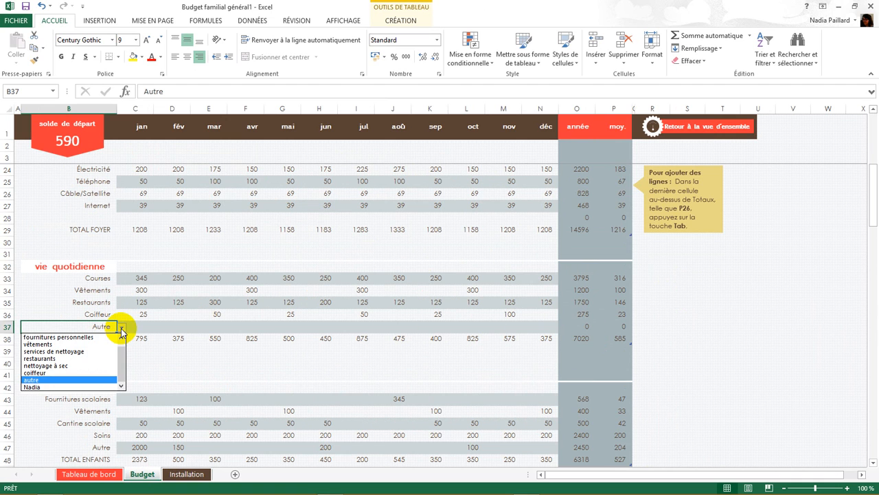
pyautogui.click(48, 387)
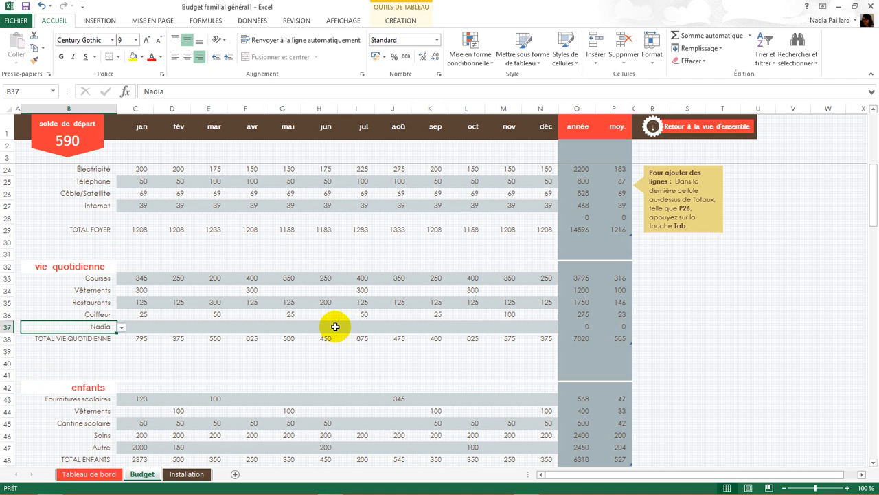
pyautogui.click(177, 475)
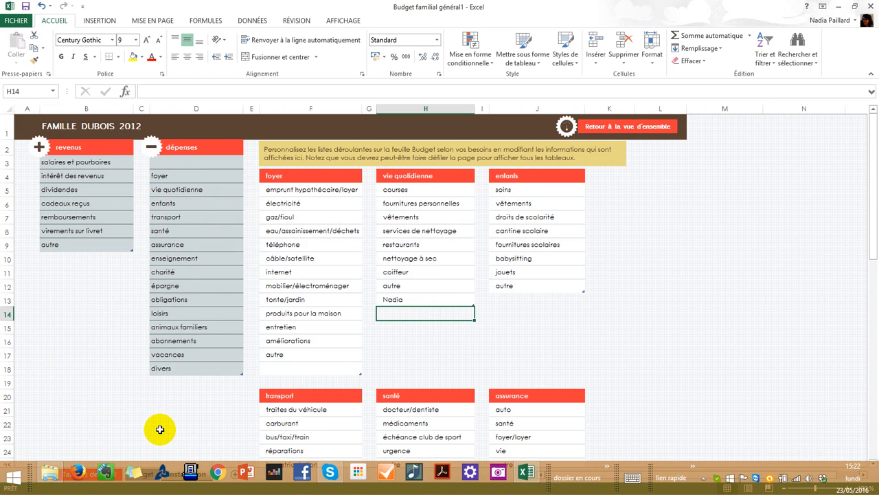
pyautogui.click(143, 474)
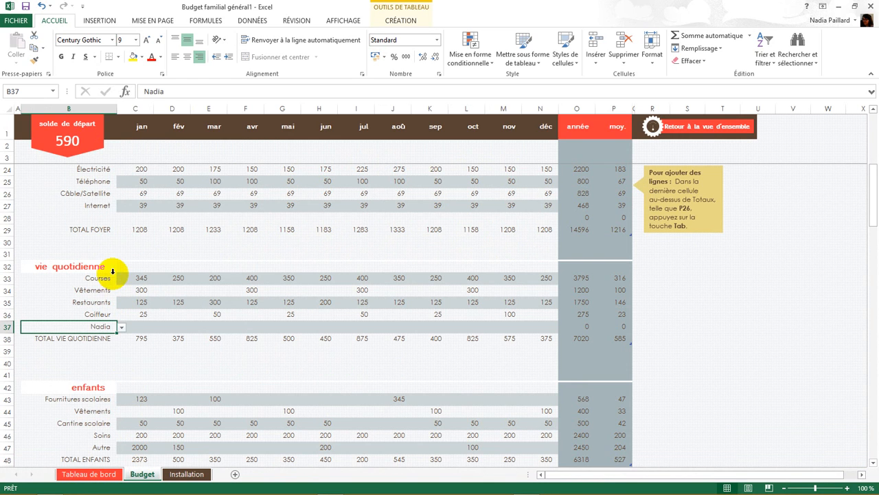
# Set the second expense table's category heading in B32 to enfants and check the category lists on the Installation sheet
pyautogui.click(110, 266)
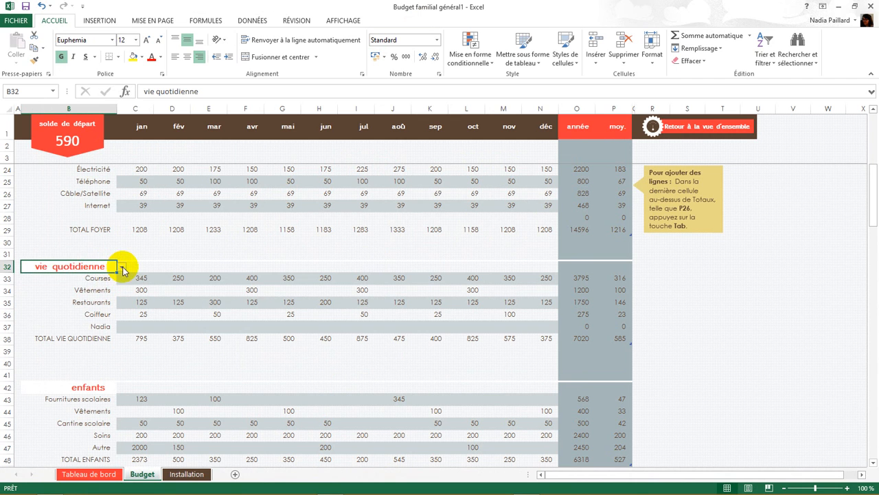
pyautogui.click(121, 267)
pyautogui.click(110, 284)
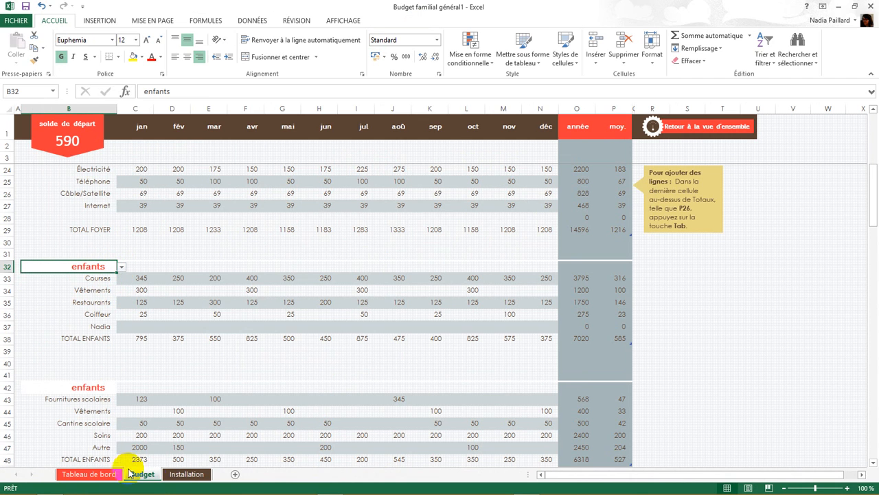
pyautogui.click(180, 474)
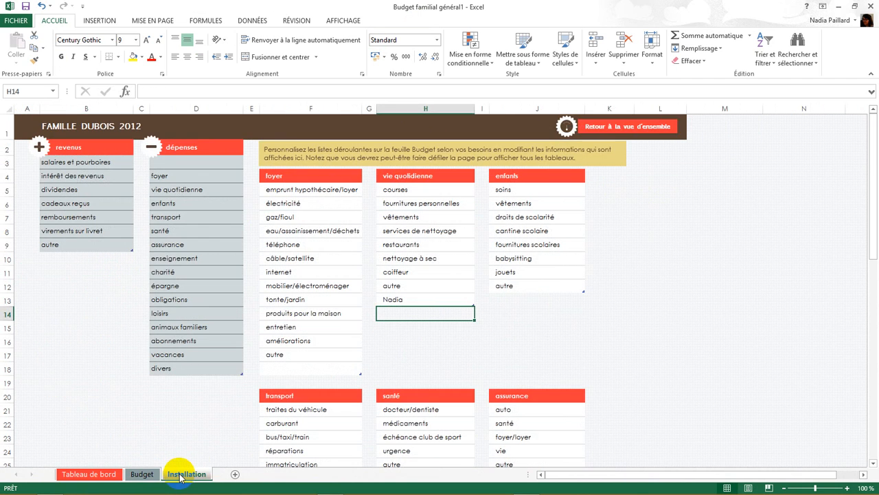
pyautogui.click(97, 474)
pyautogui.click(141, 474)
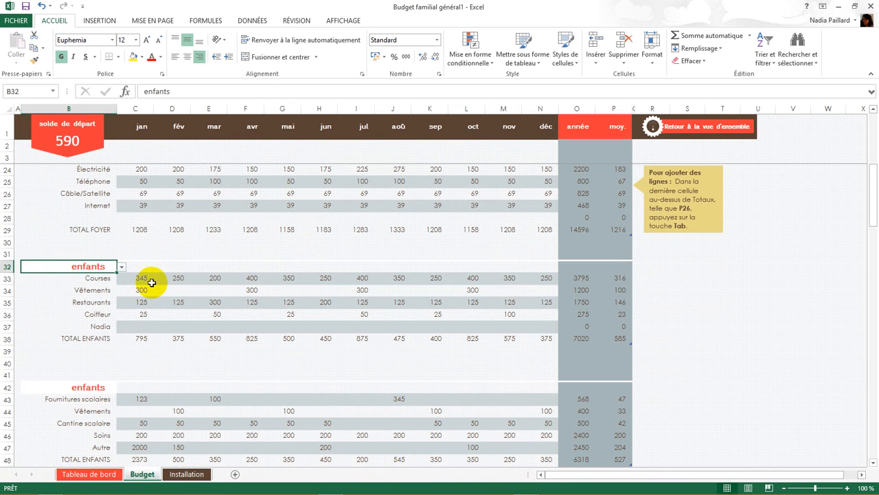
# Change the category heading in B32 of the Budget sheet to foyer
pyautogui.click(122, 267)
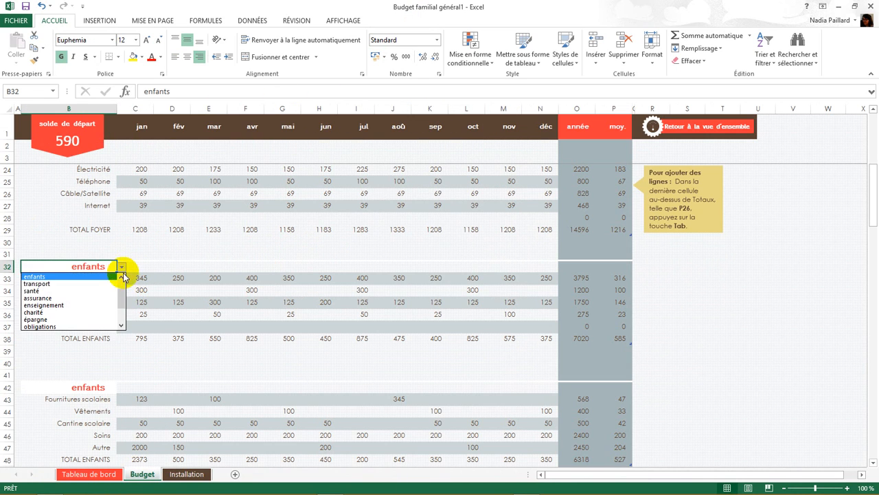
pyautogui.scroll(1, 123, 298)
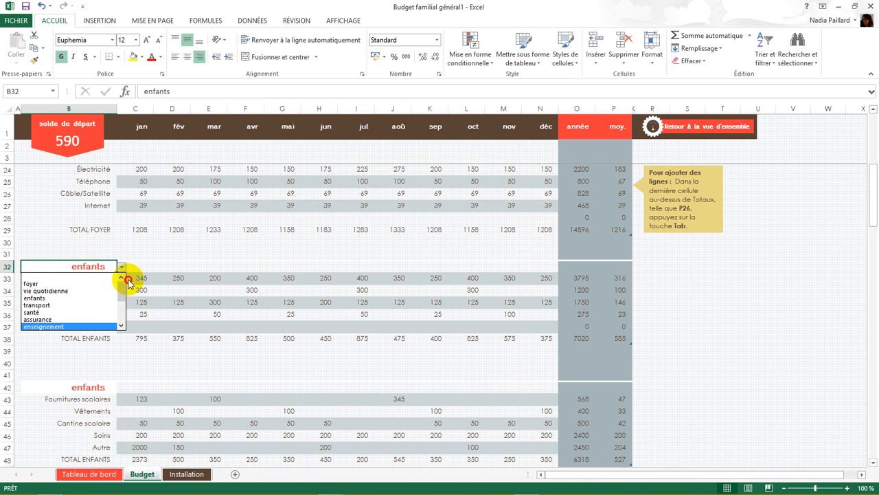
pyautogui.click(100, 285)
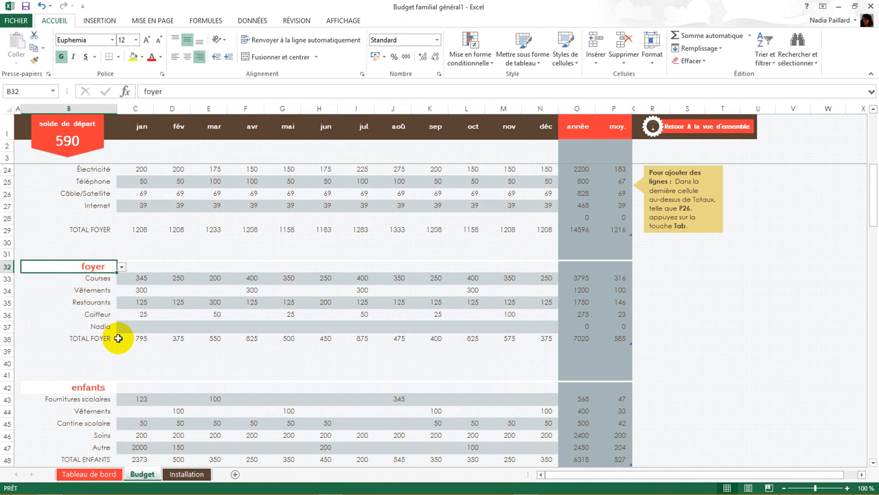
# Review the Budget sheet's tables from revenus down to the blank ones below obligations
pyautogui.scroll(7, 118, 338)
pyautogui.scroll(-2, 118, 338)
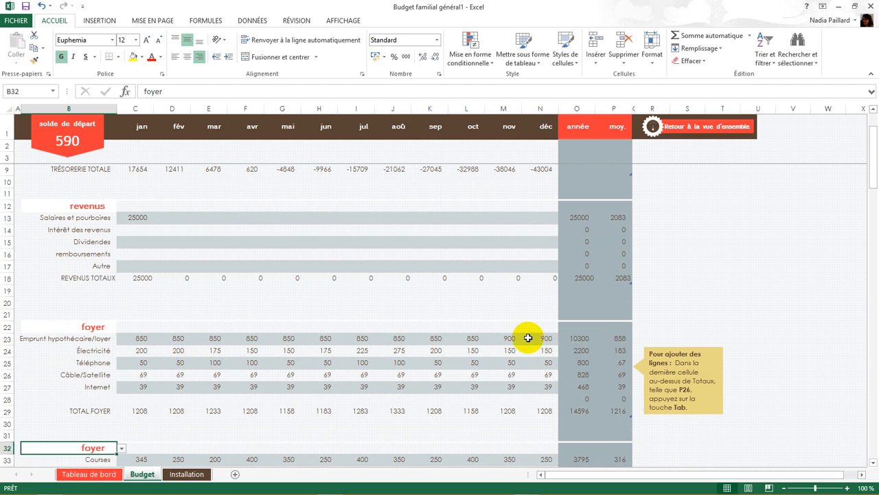
pyautogui.scroll(-17, 526, 337)
pyautogui.scroll(-12, 520, 338)
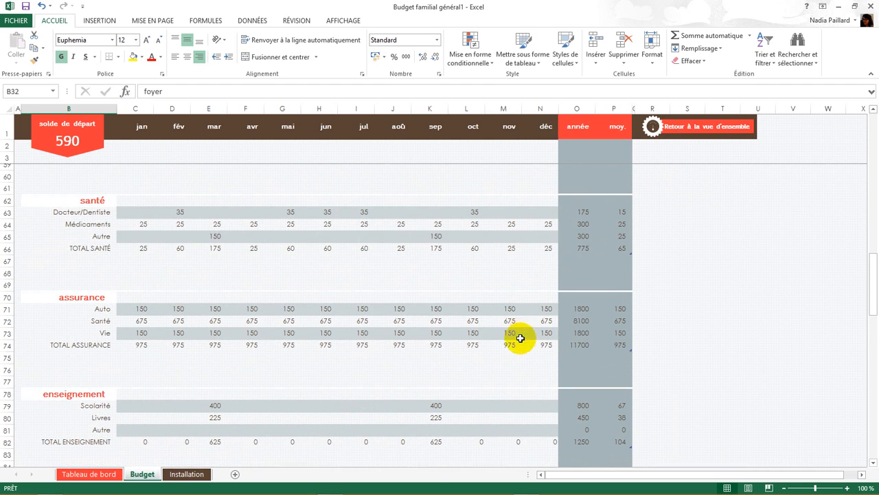
pyautogui.scroll(-2, 521, 338)
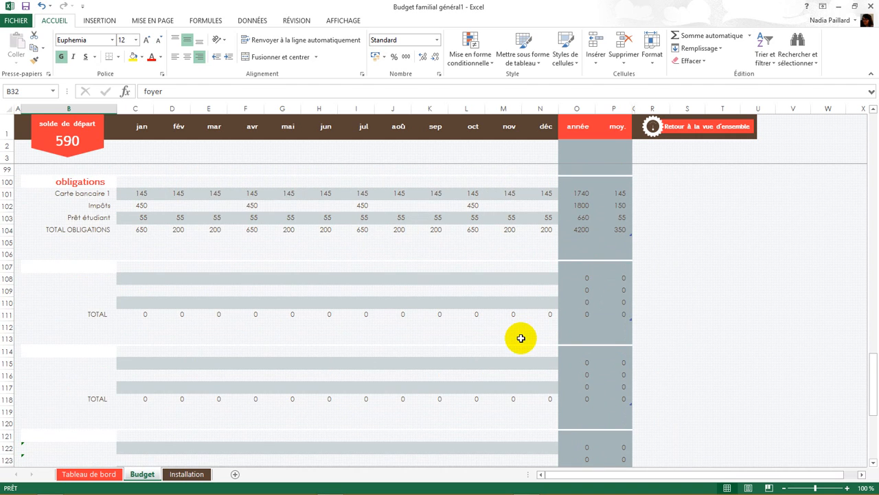
pyautogui.scroll(20, 520, 338)
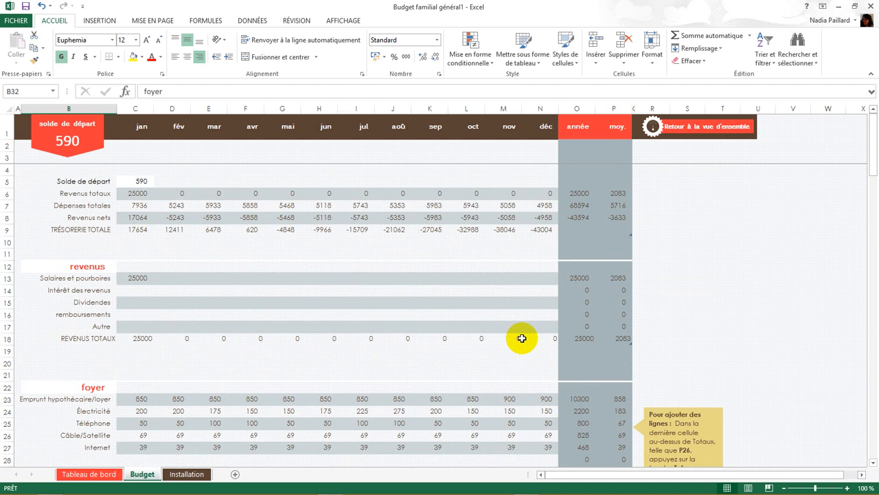
# Delete the "Pour ajouter des lignes" tip callout beside the first foyer table
pyautogui.scroll(-2, 534, 337)
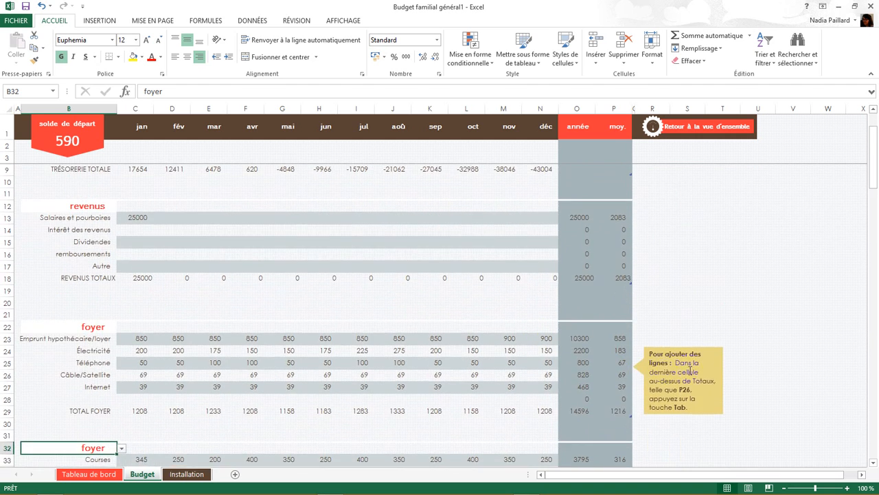
pyautogui.click(712, 373)
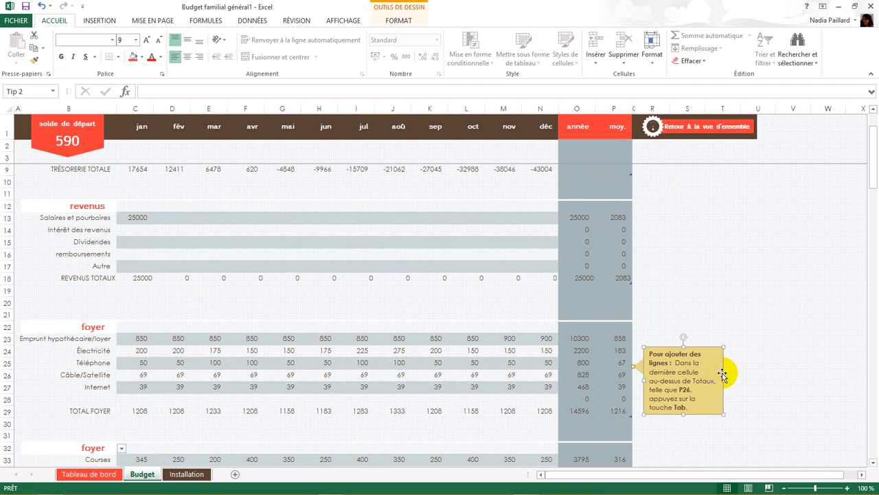
pyautogui.press('Delete')
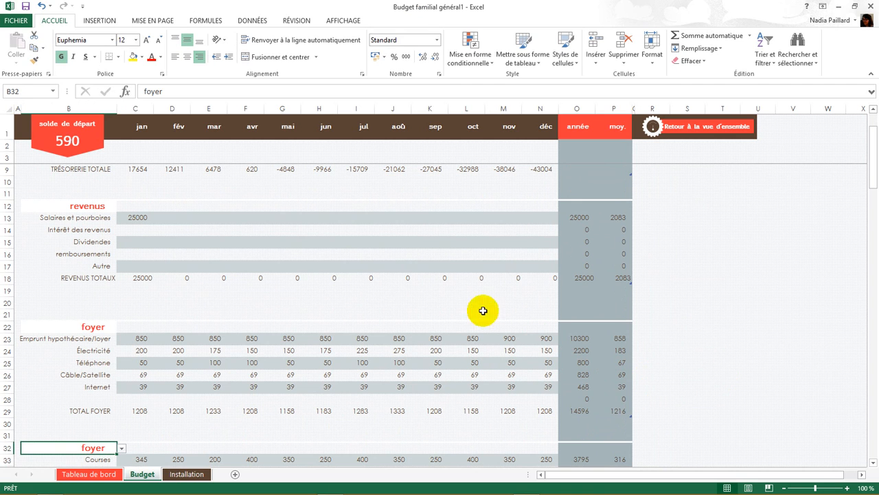
pyautogui.scroll(2, 386, 305)
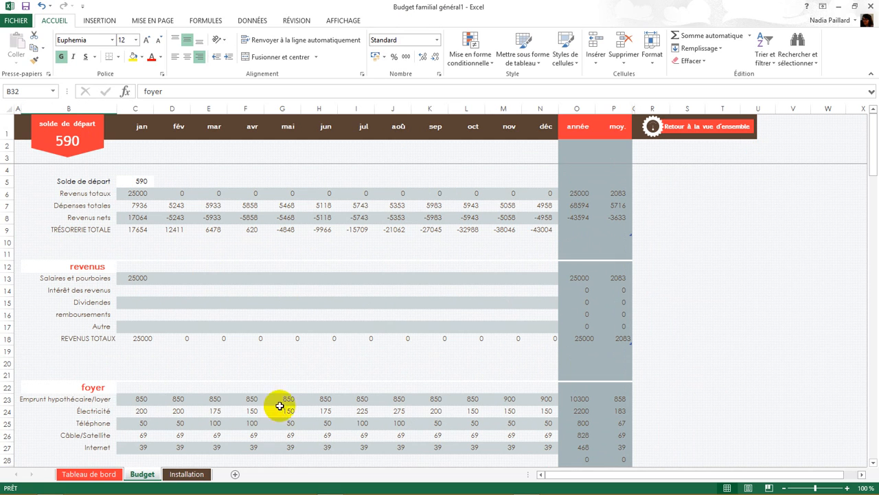
# Return to the Tableau de bord overview and advance the displayed month to jun
pyautogui.click(709, 126)
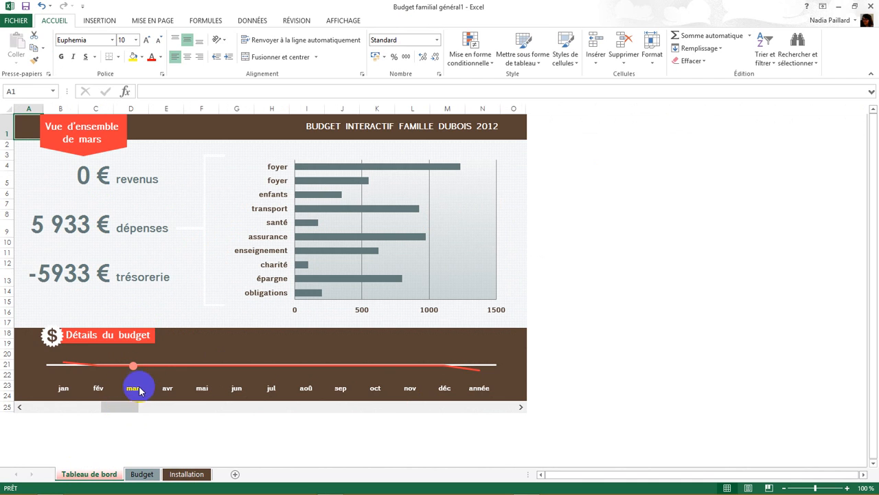
pyautogui.click(522, 409)
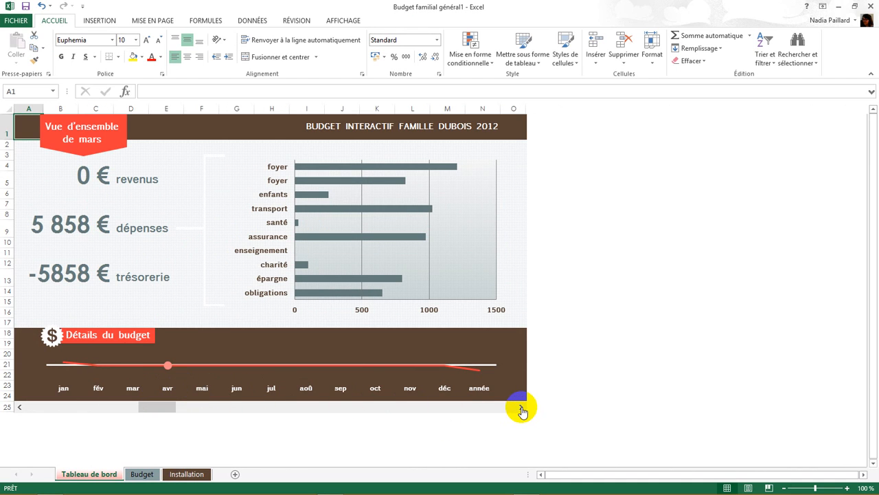
pyautogui.click(92, 143)
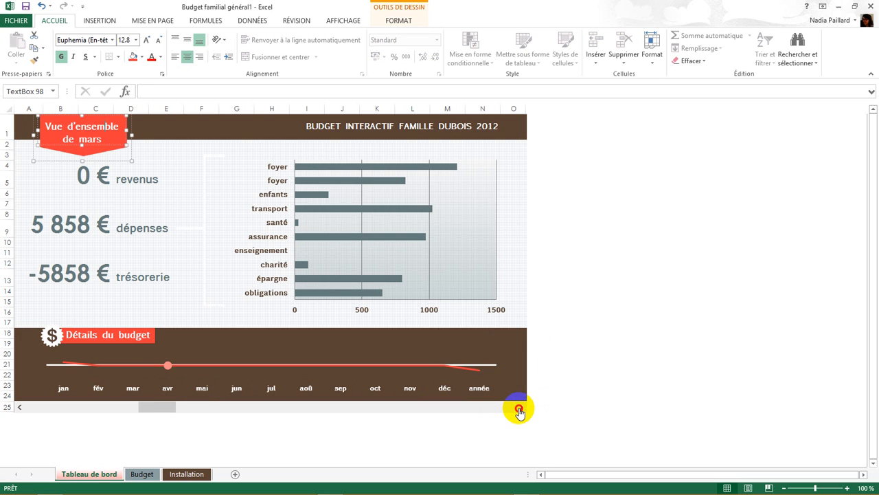
pyautogui.click(520, 410)
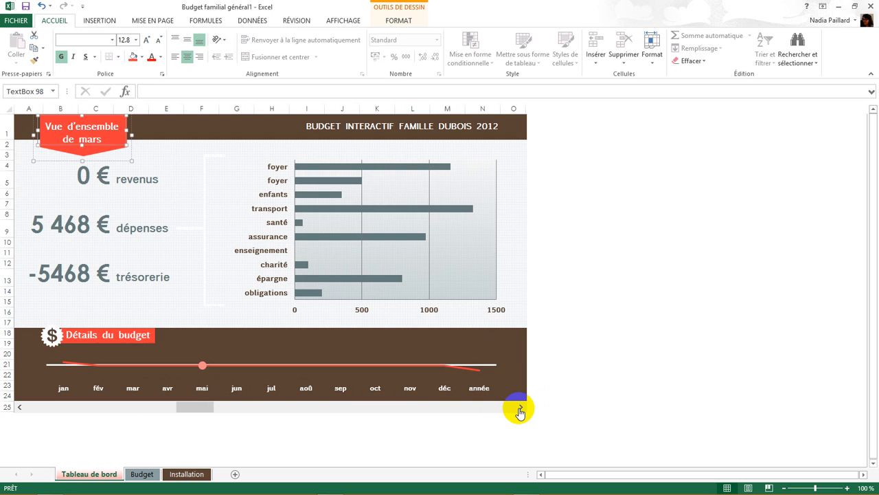
pyautogui.click(520, 410)
# Remove "de mars" from the dashboard's red banner, leaving "Vue d'ensemble" with an empty line below it
pyautogui.click(106, 137)
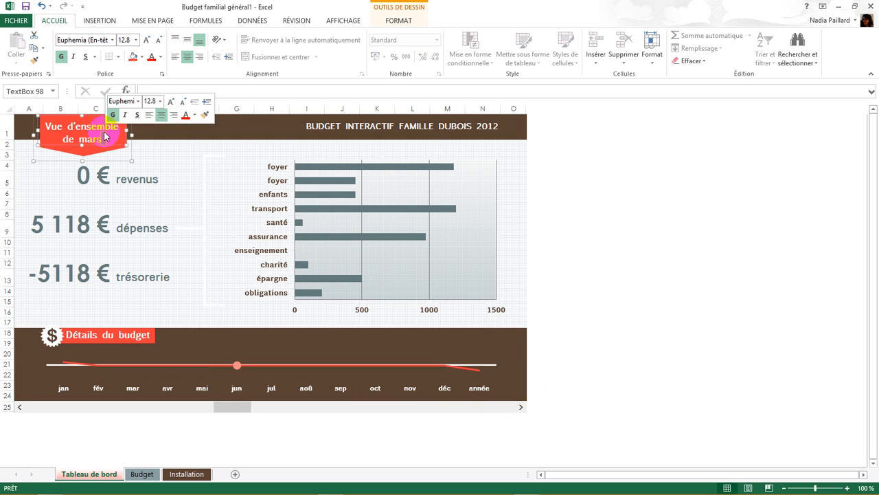
pyautogui.doubleClick(103, 138)
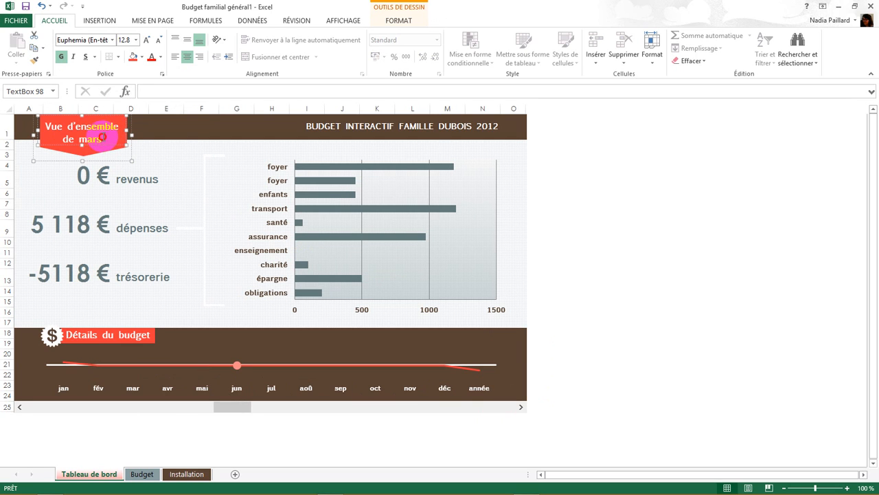
pyautogui.doubleClick(103, 139)
pyautogui.press('BackSpace')
pyautogui.press('BackSpace')
pyautogui.press('BackSpace')
pyautogui.press('BackSpace')
pyautogui.press('BackSpace')
pyautogui.press('BackSpace')
pyautogui.press('BackSpace')
pyautogui.press('BackSpace')
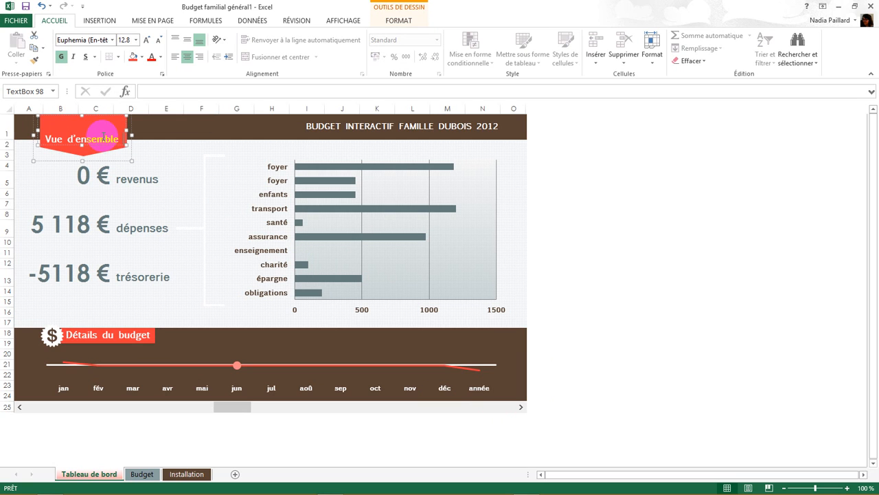
pyautogui.press('Return')
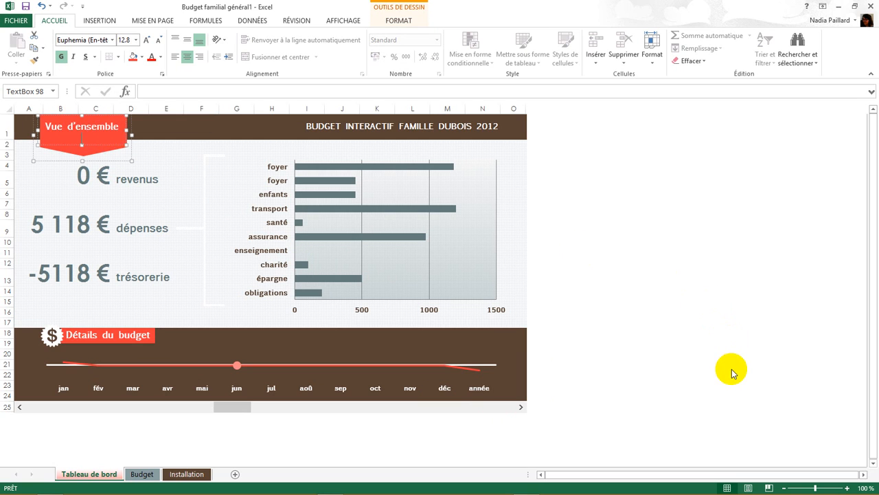
pyautogui.scroll(-2, 667, 369)
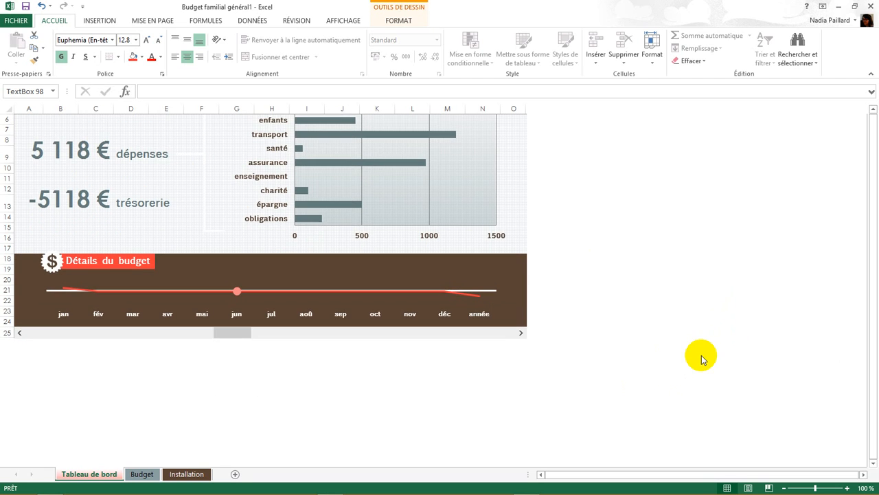
pyautogui.scroll(2, 701, 349)
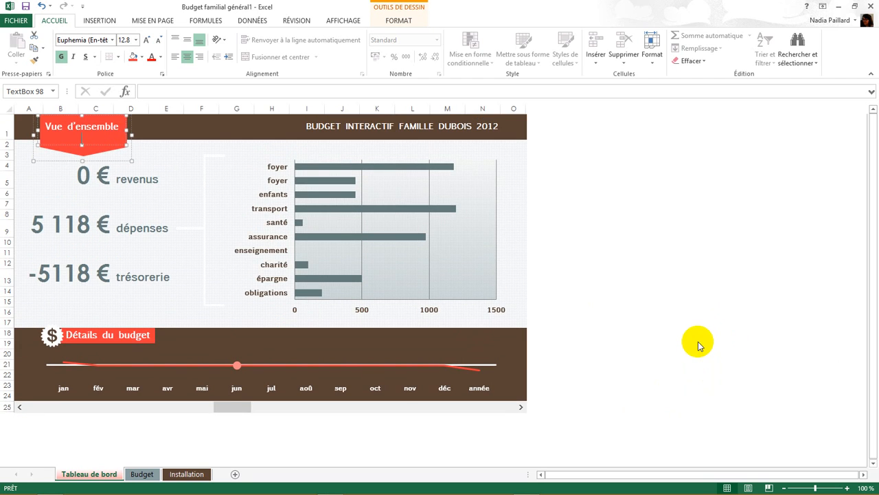